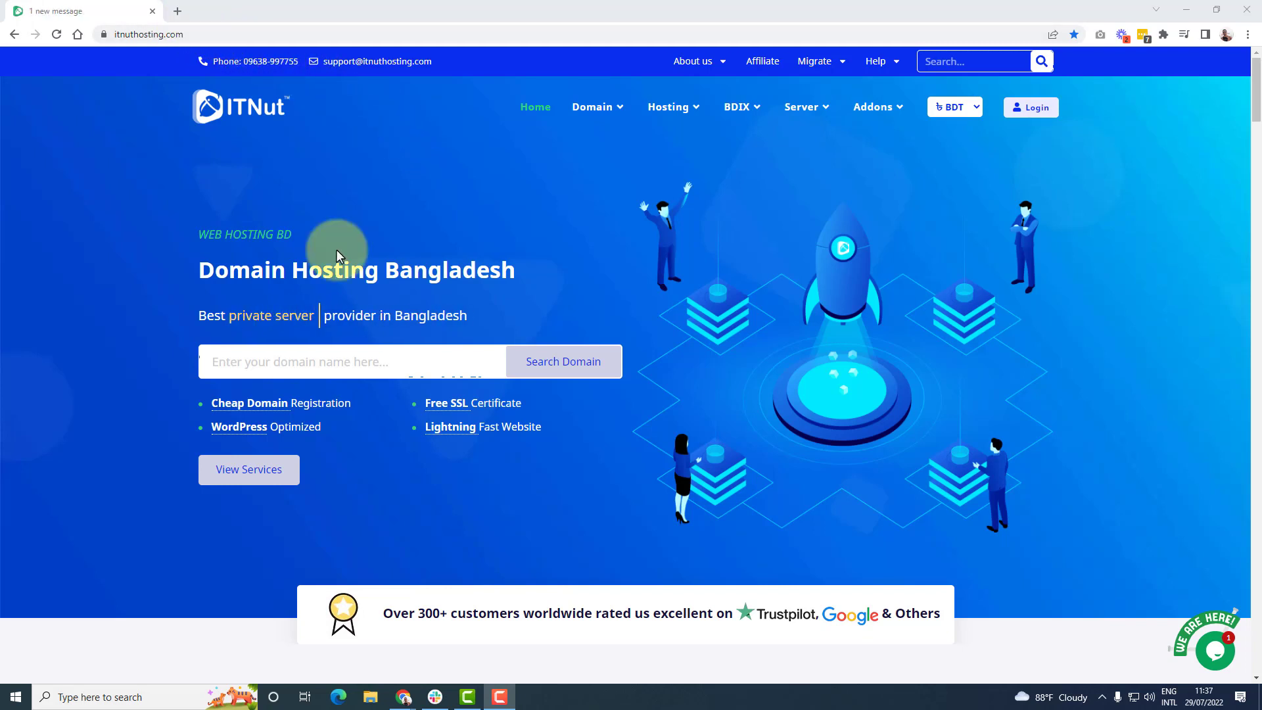
Search Google for "file zilla" in a new browser tab and open the official FileZilla project site
click(176, 13)
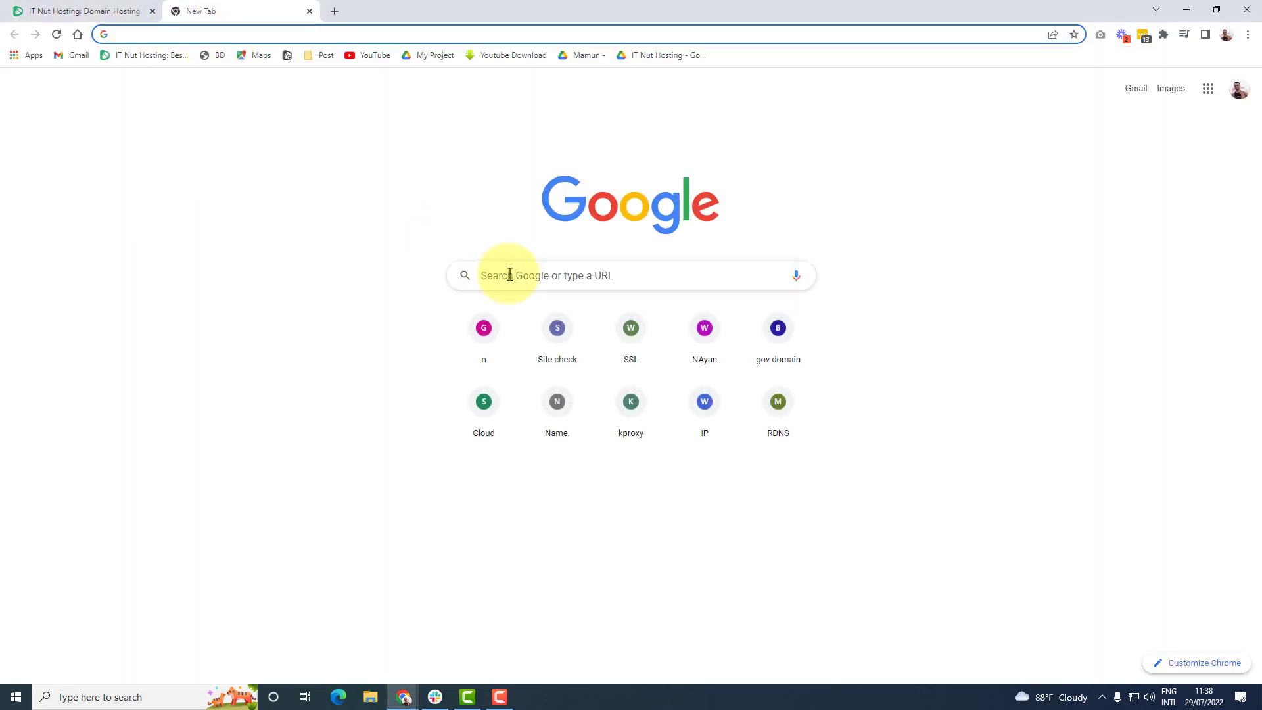
click(533, 275)
text(file zilla)
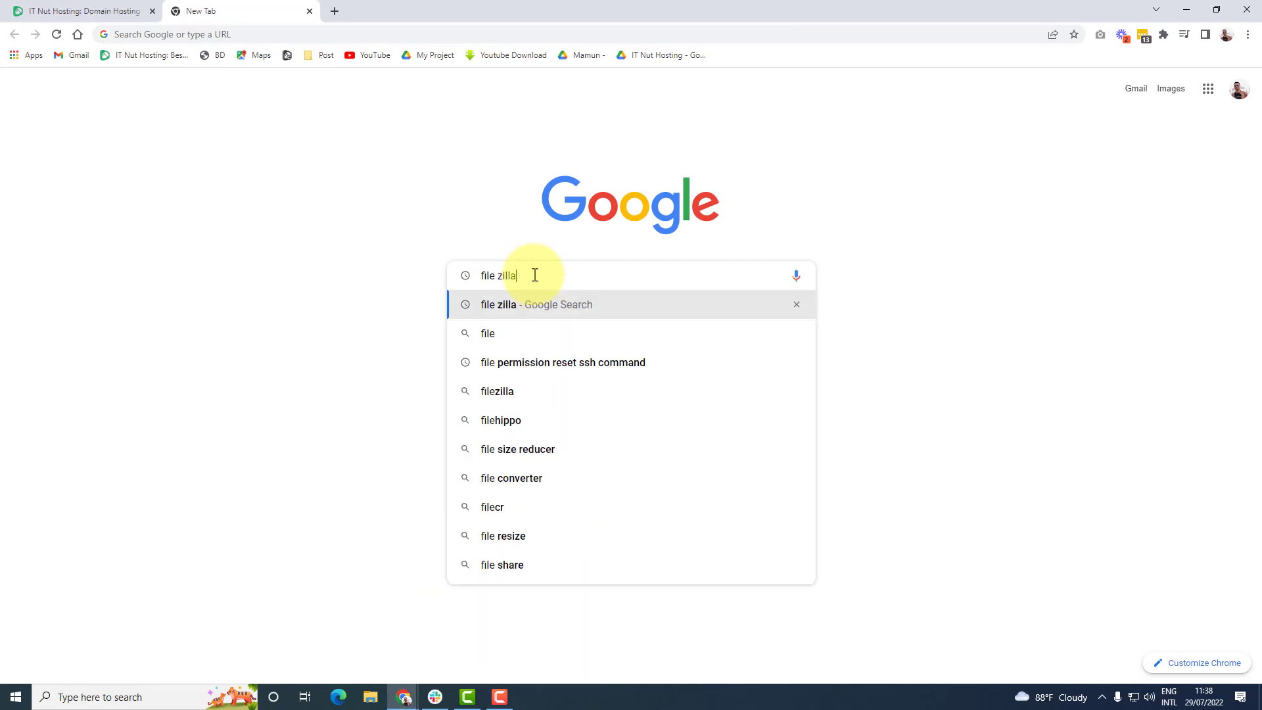
key(Return)
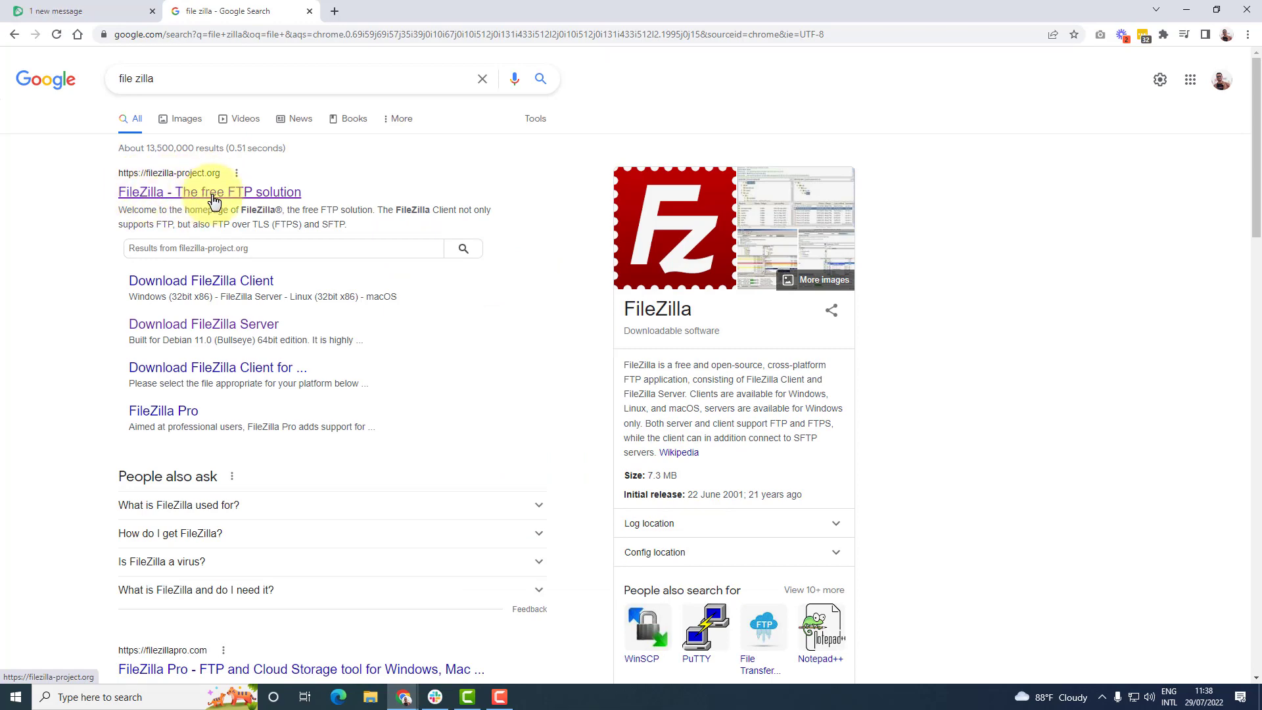
click(142, 188)
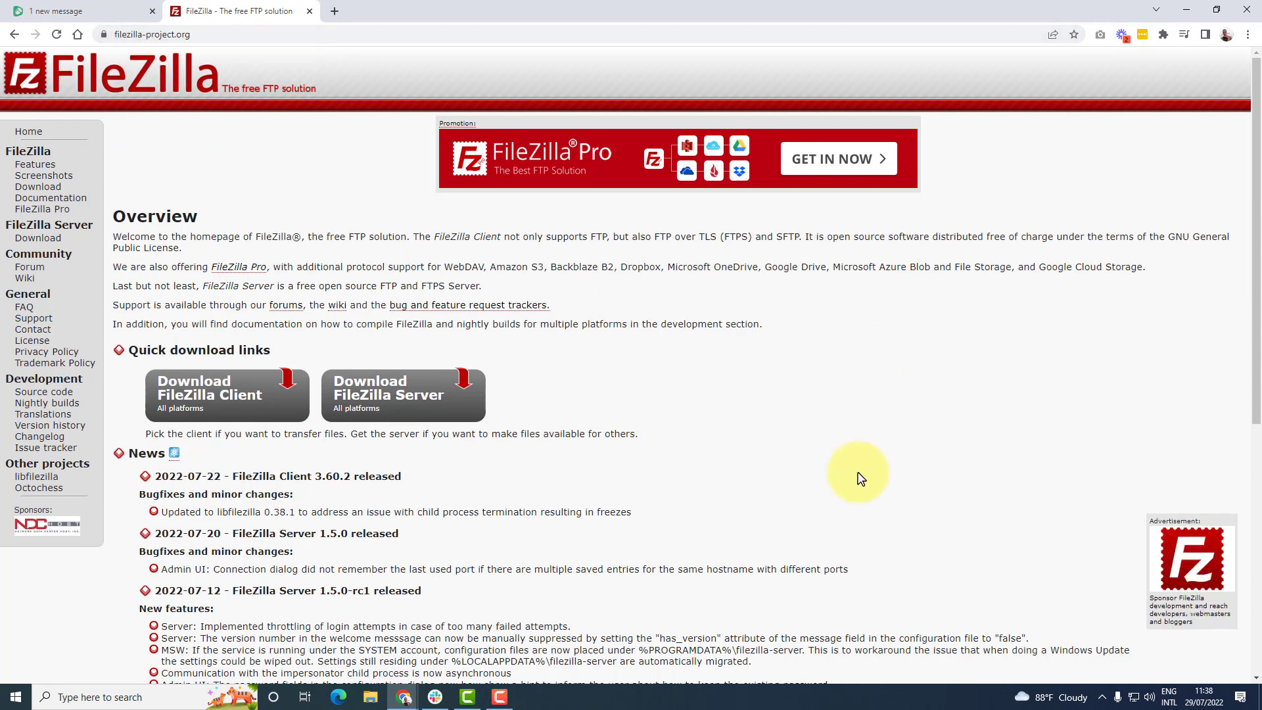
Download the free edition of FileZilla Client for 64-bit Windows from the project site
click(207, 36)
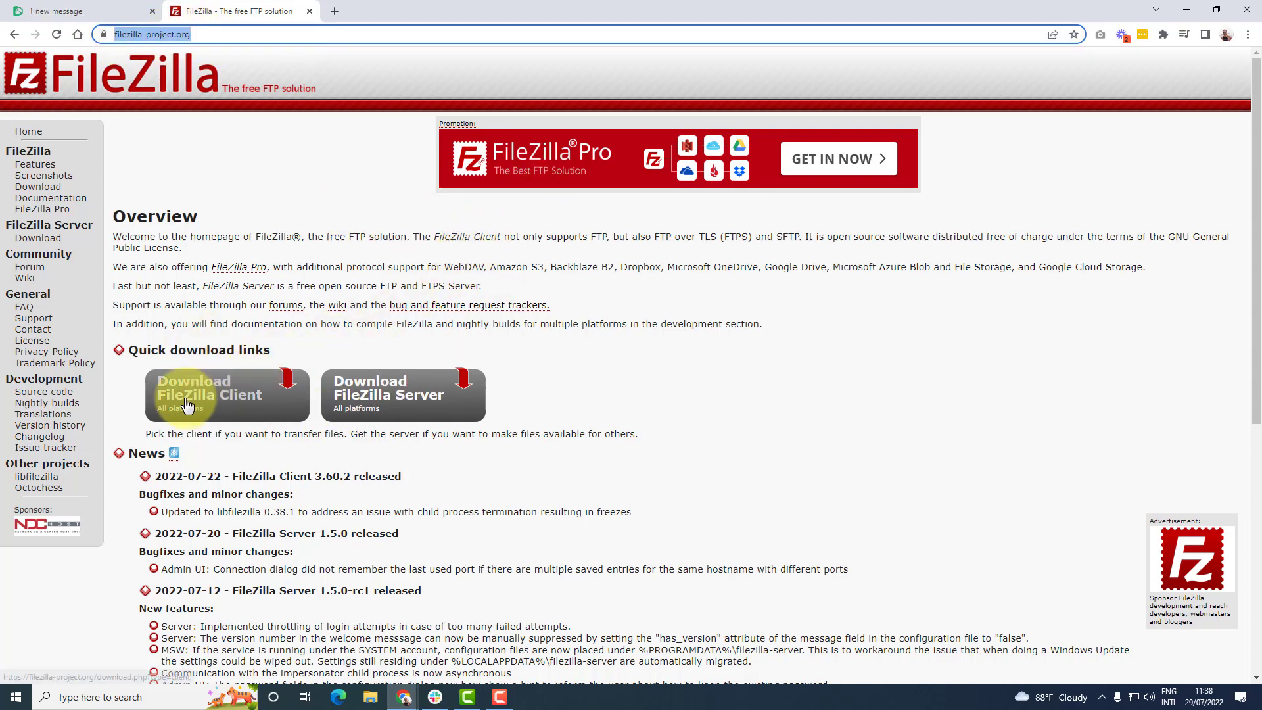
click(219, 410)
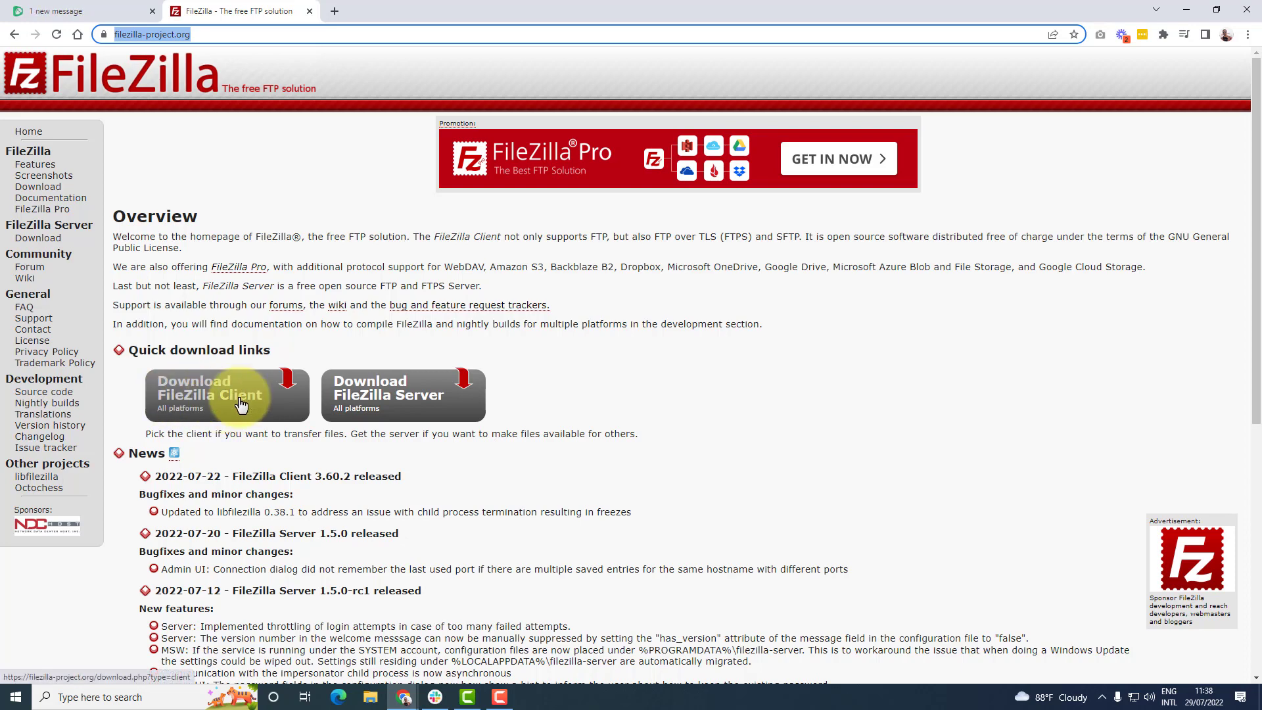
click(219, 403)
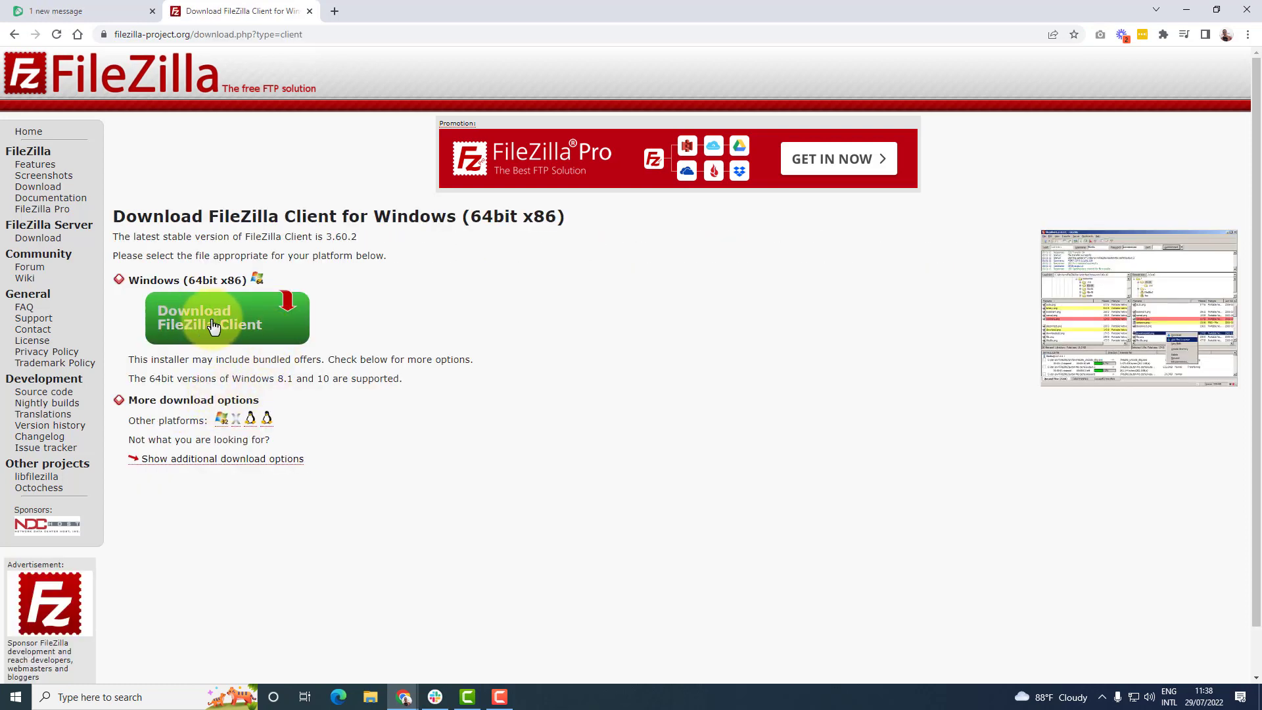
click(238, 325)
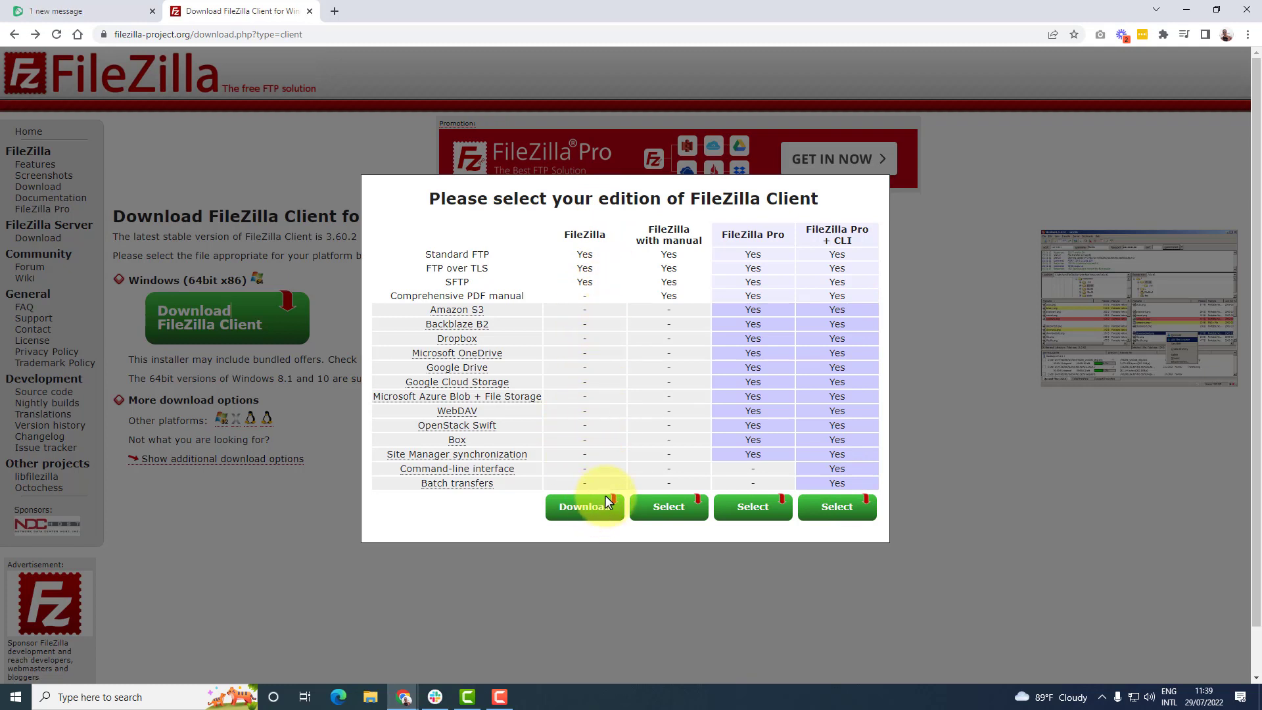
click(582, 519)
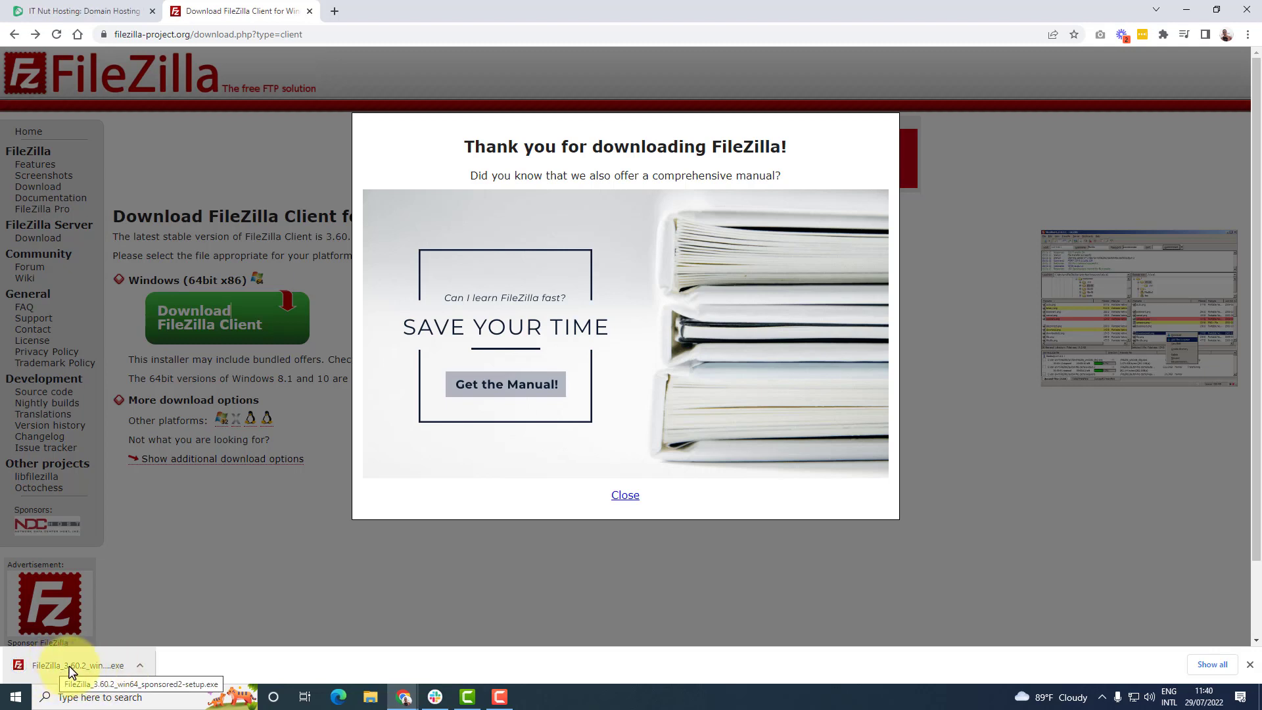
Run the downloaded FileZilla setup, accept the license, and choose installation for all users with the default components and folder
click(73, 669)
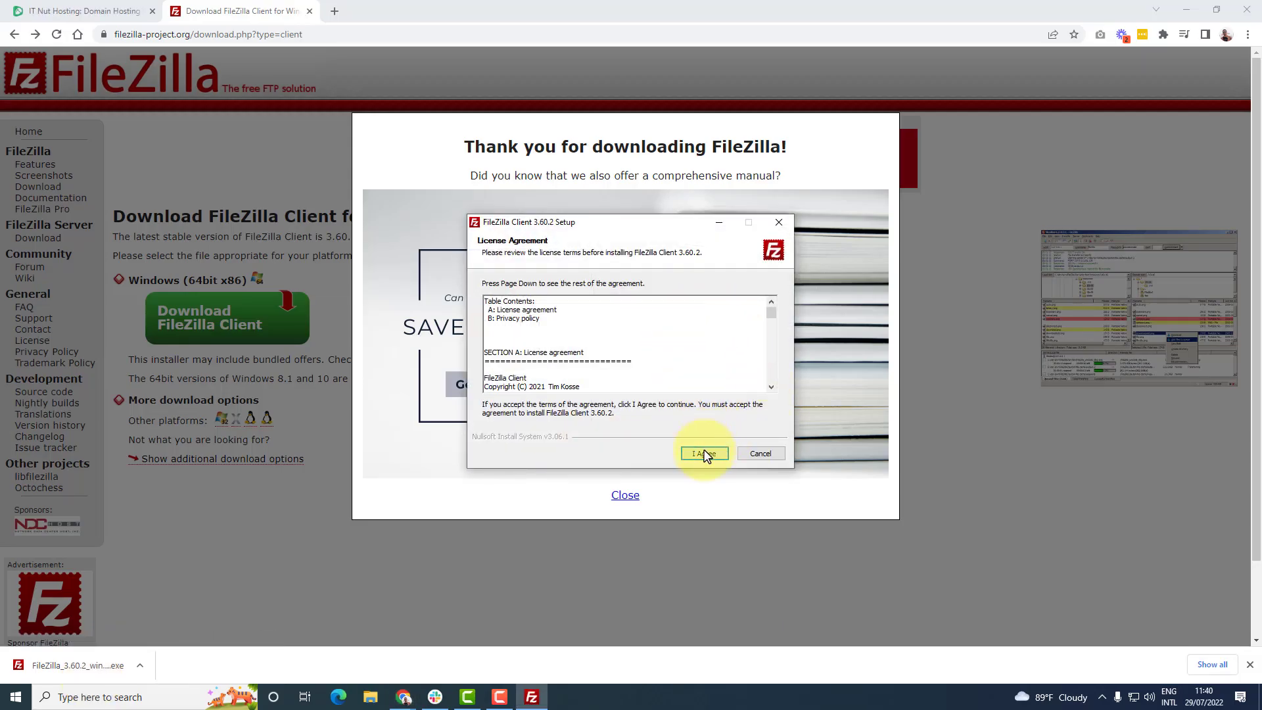
click(702, 454)
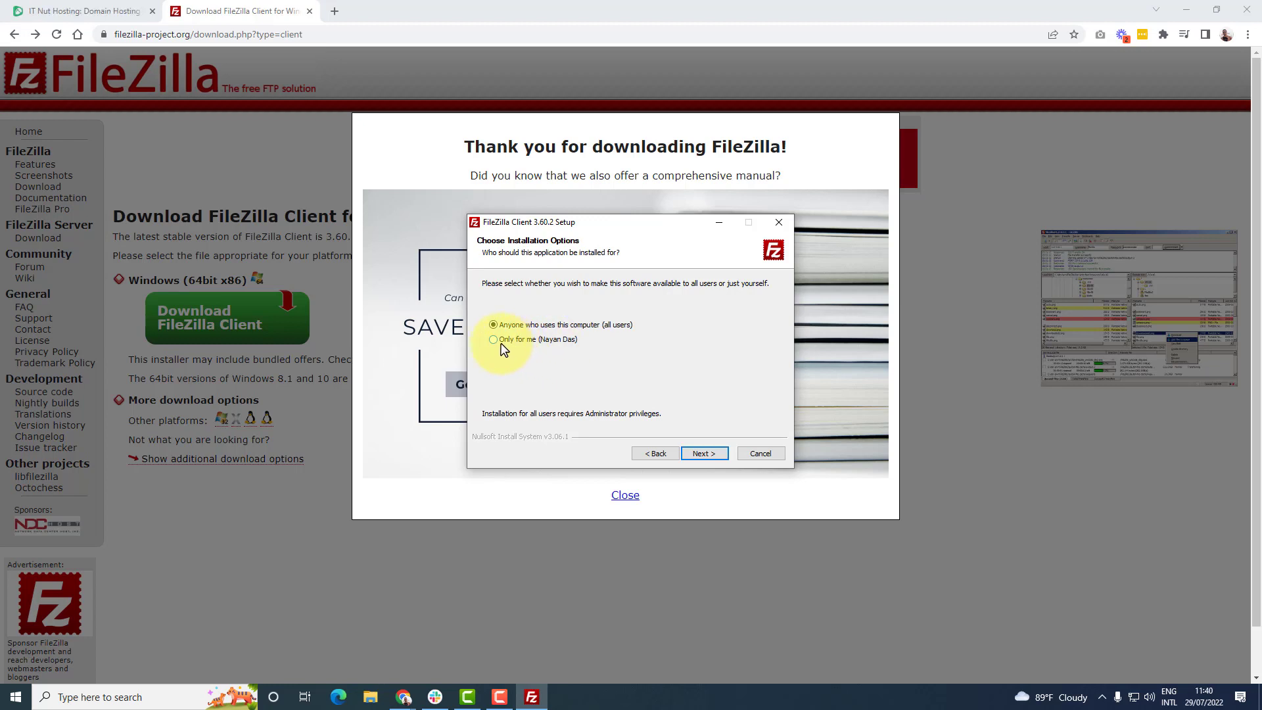
click(537, 343)
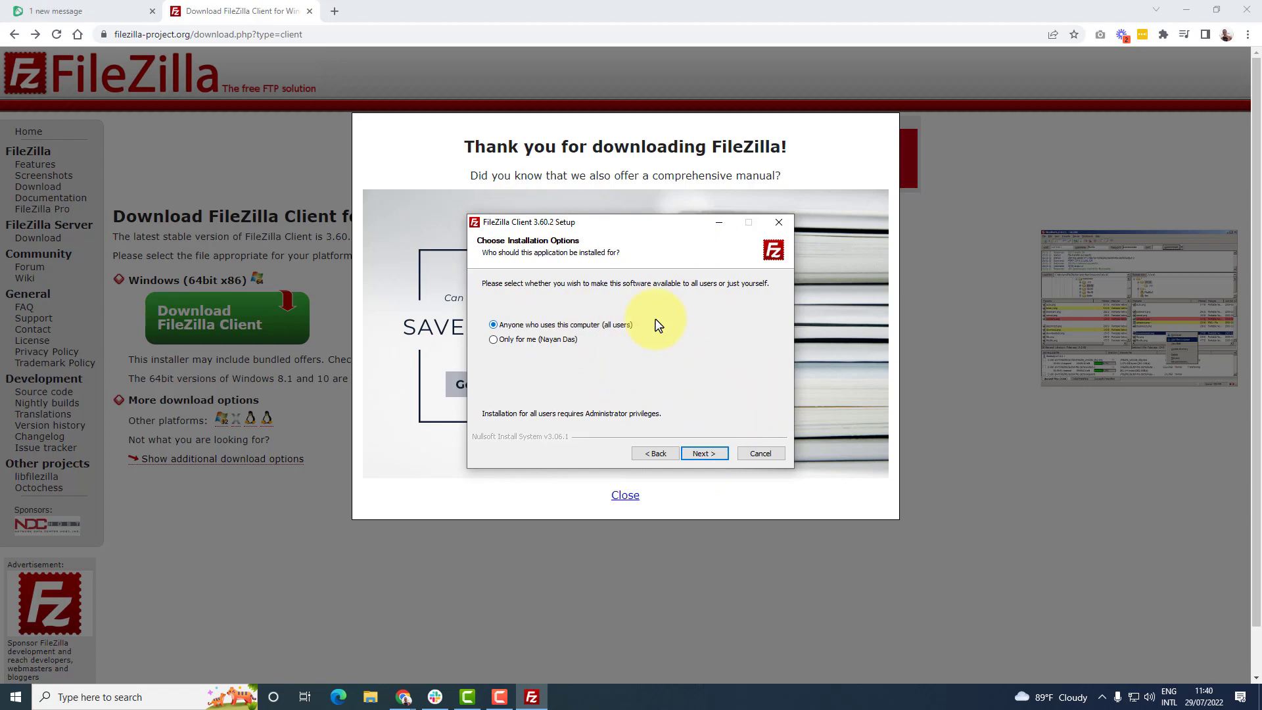
click(703, 455)
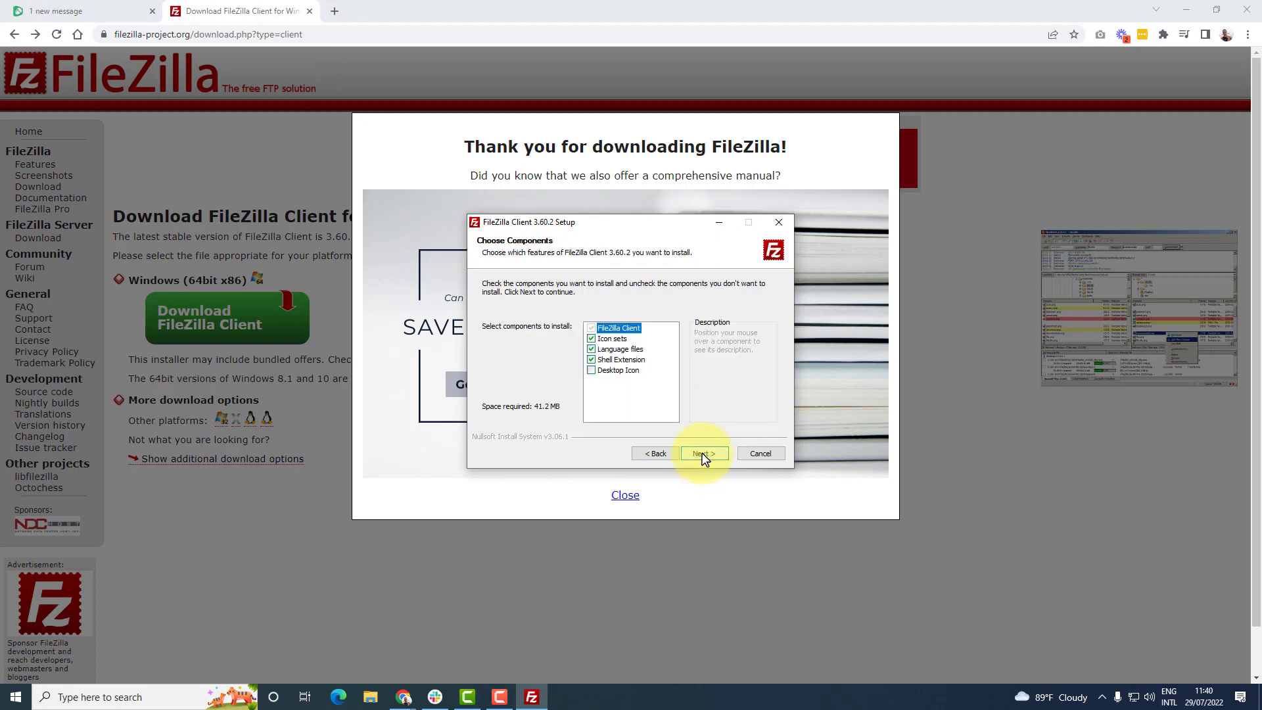
click(704, 455)
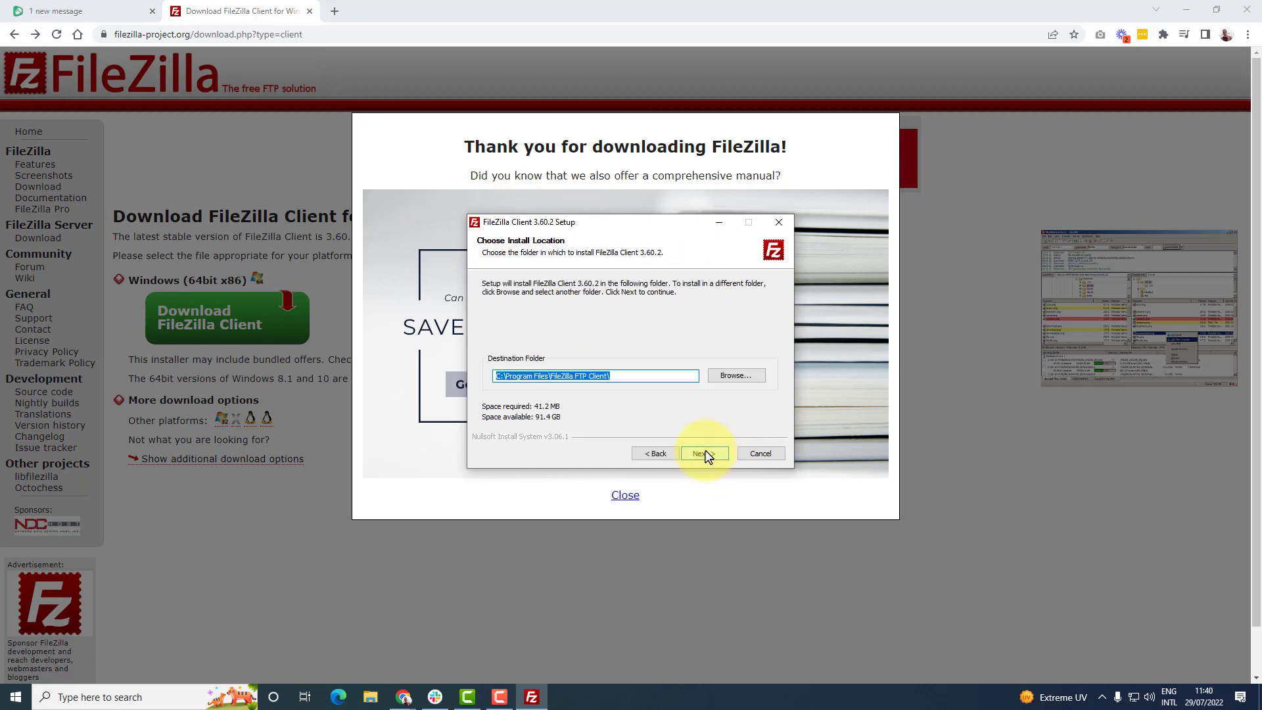
click(704, 455)
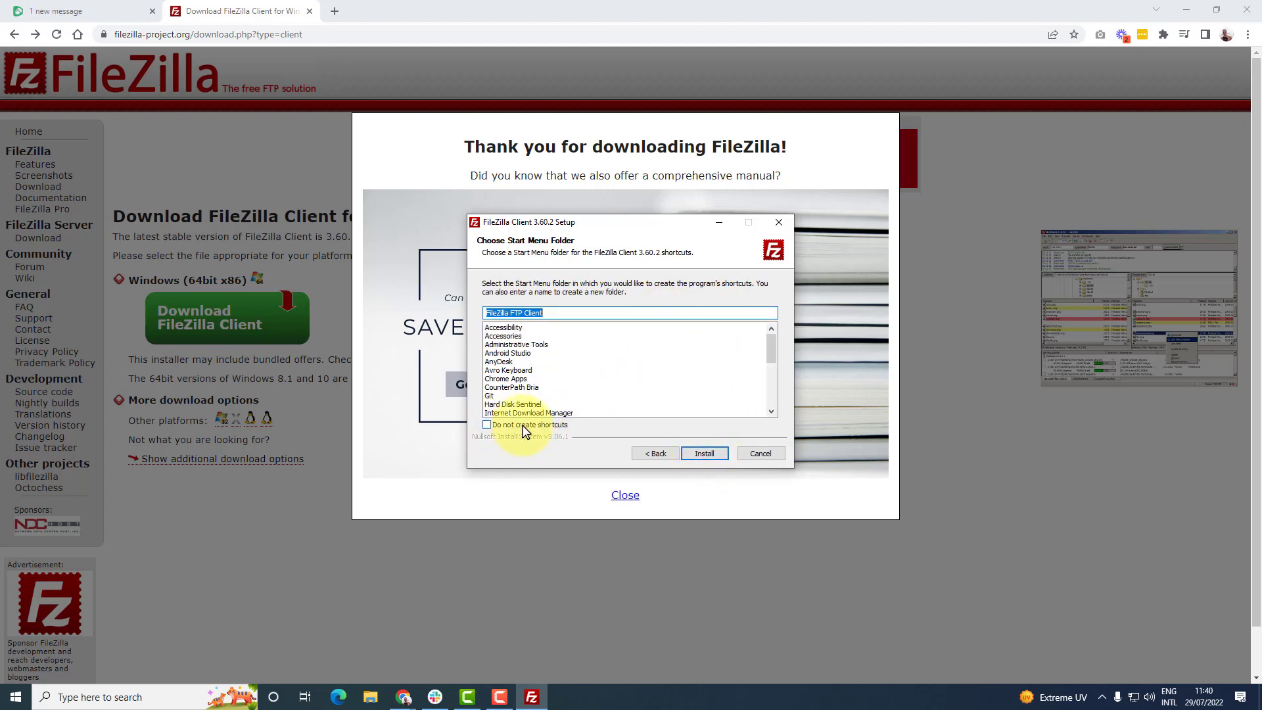
Install FileZilla without creating Start Menu shortcuts and finish setup with FileZilla starting
click(503, 426)
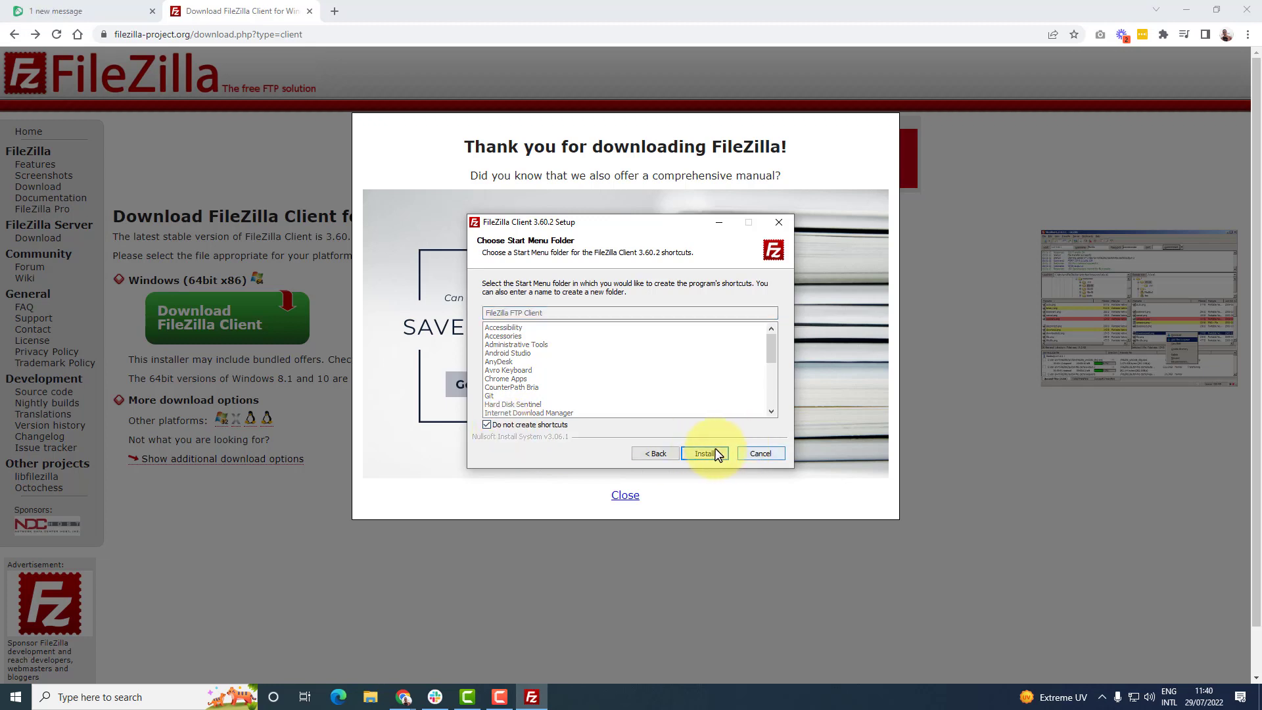
click(696, 455)
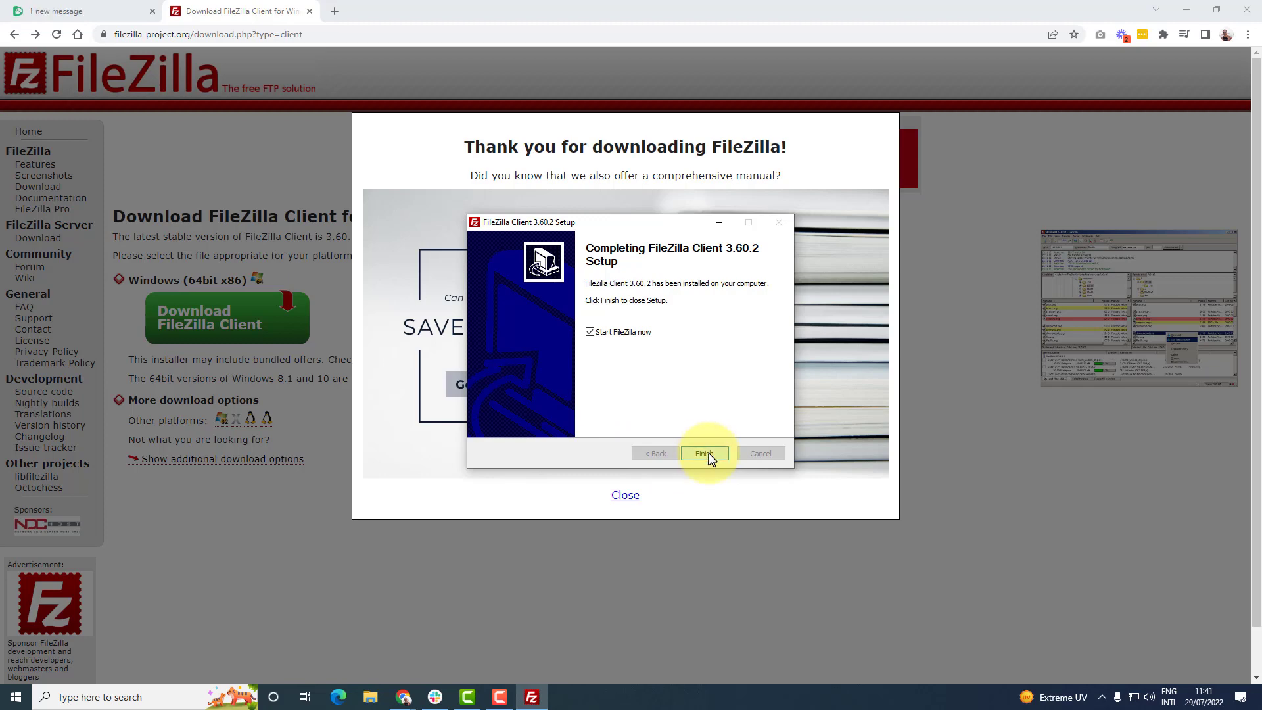
click(705, 454)
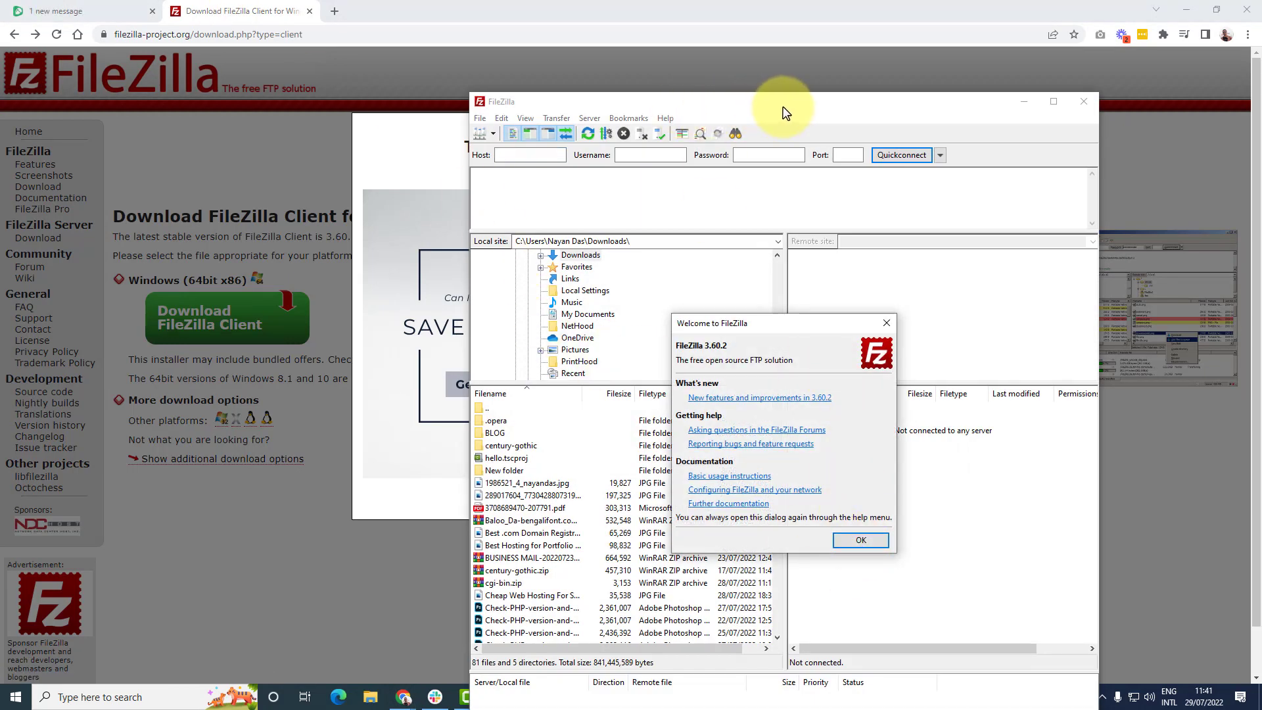
Dismiss FileZilla's welcome dialog and arrange the browser and FileZilla windows side by side
click(860, 541)
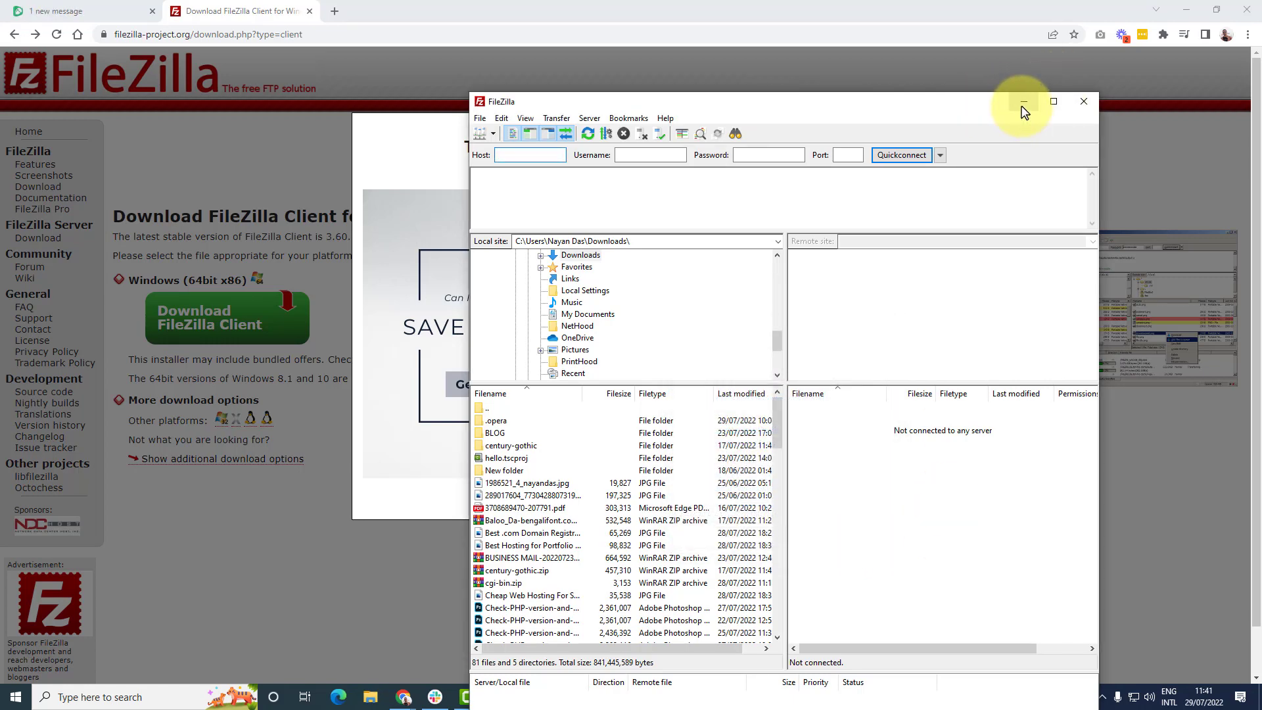
click(1052, 103)
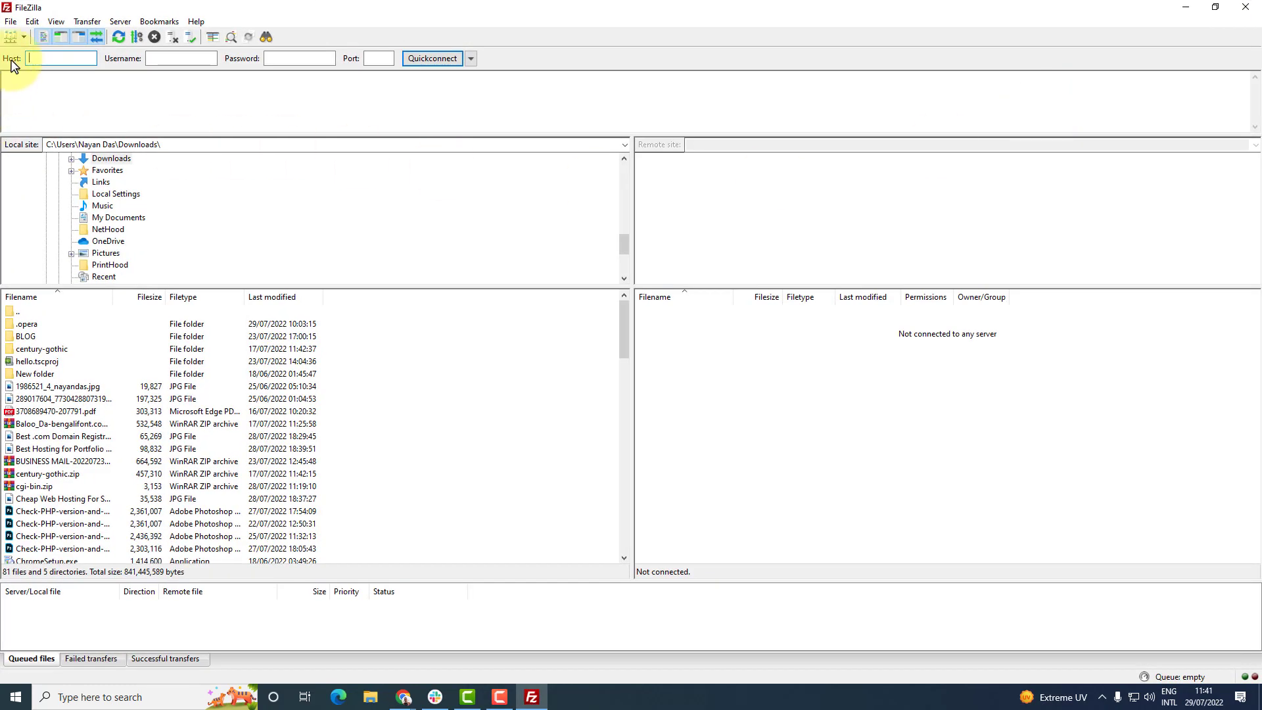
double_click(334, 10)
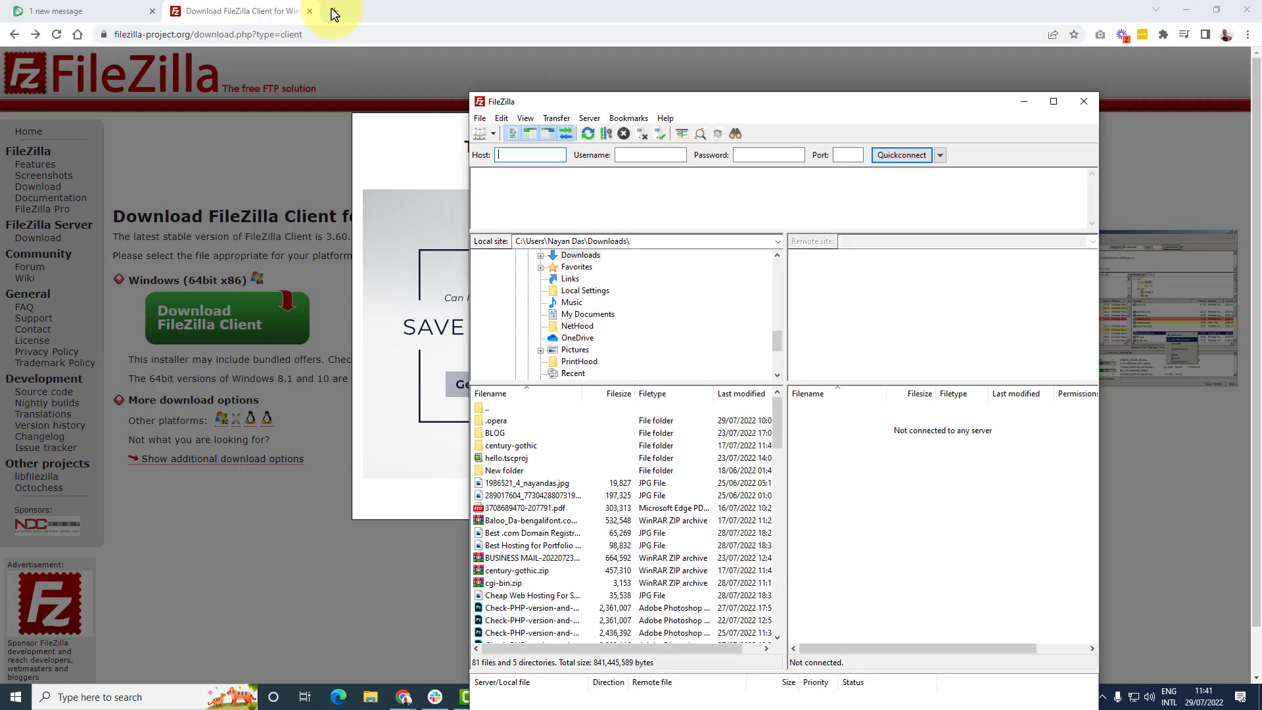
click(200, 12)
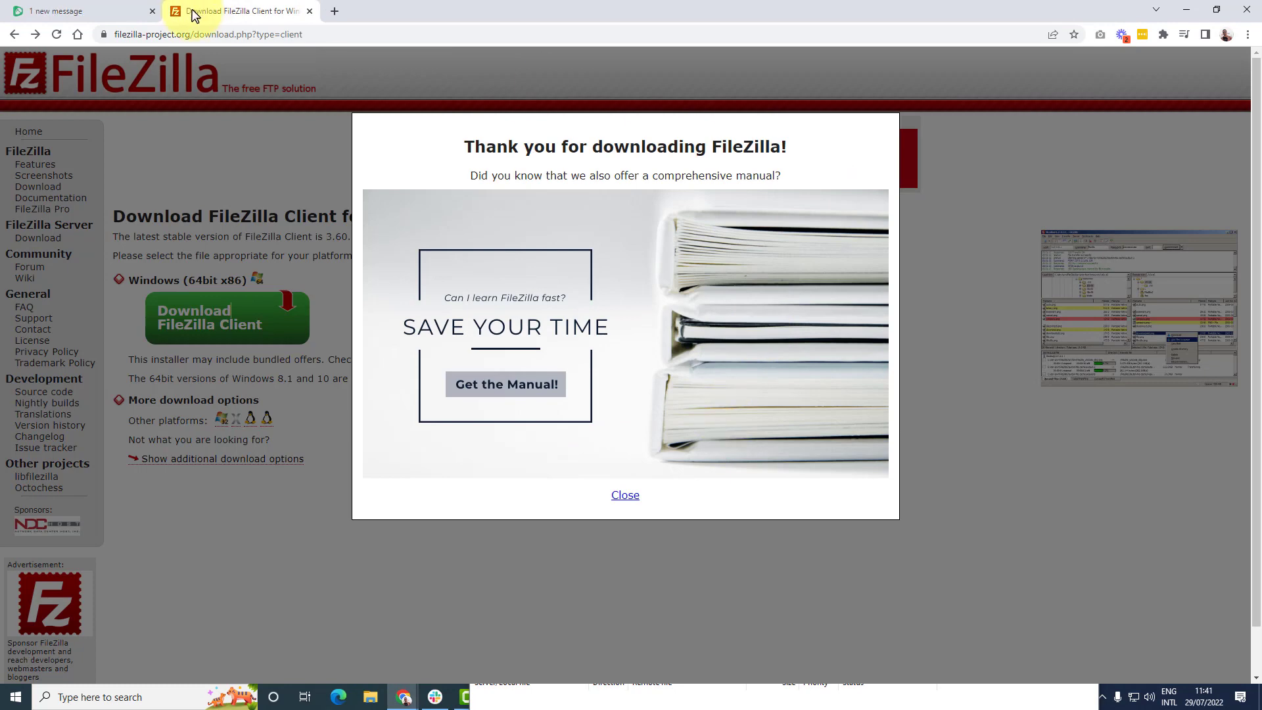
click(53, 12)
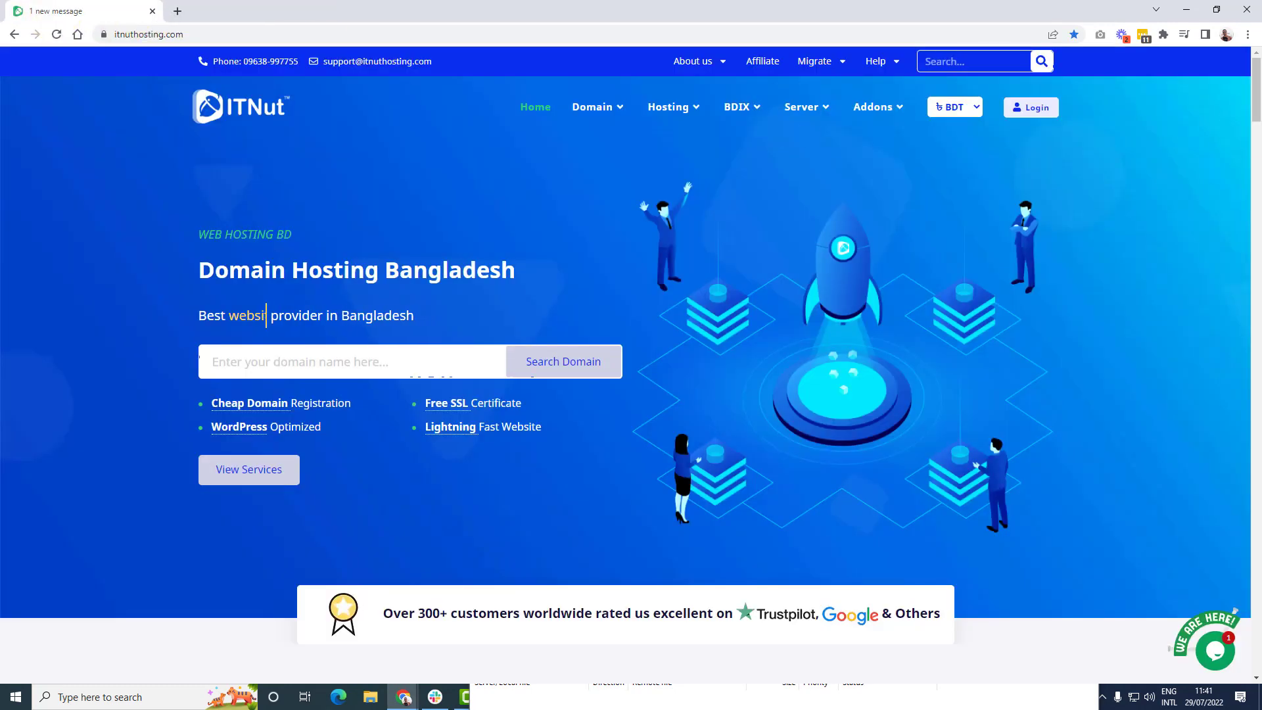
drag(1261, 46, 237, 19)
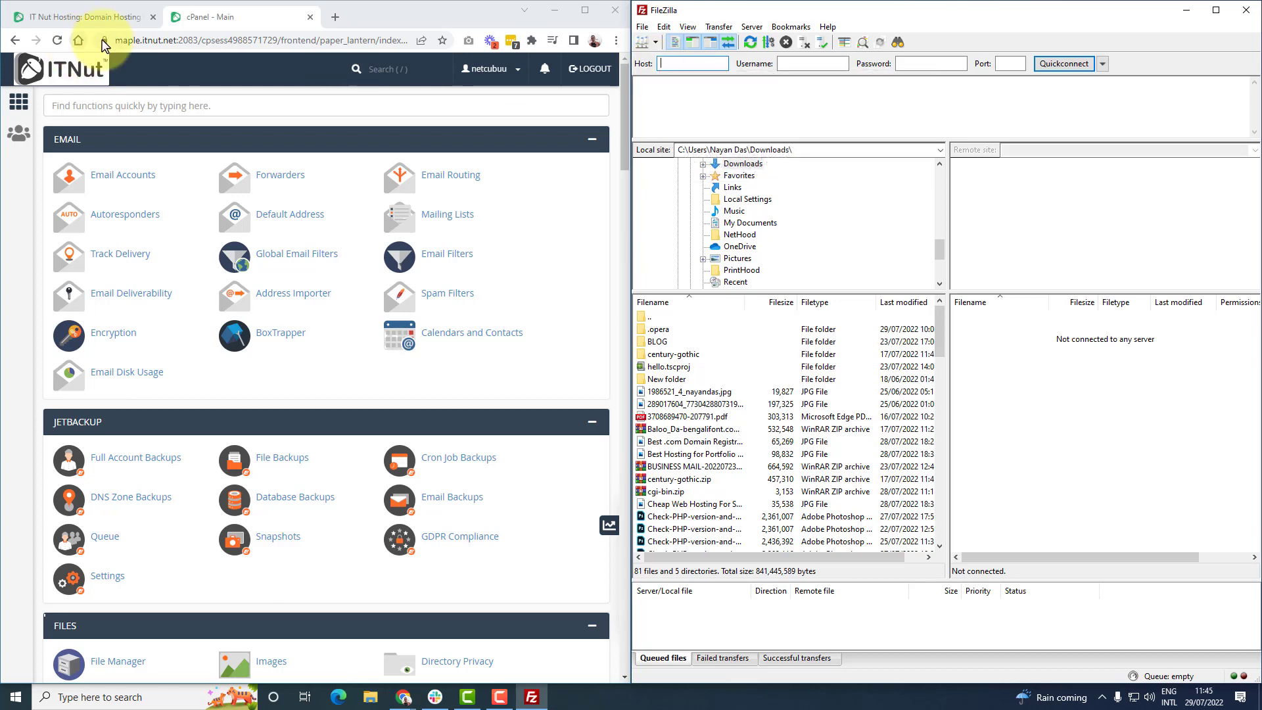
Copy the server hostname maple.itnut.net from the cPanel page's address for use as FileZilla's host
click(144, 41)
drag(209, 40, 150, 44)
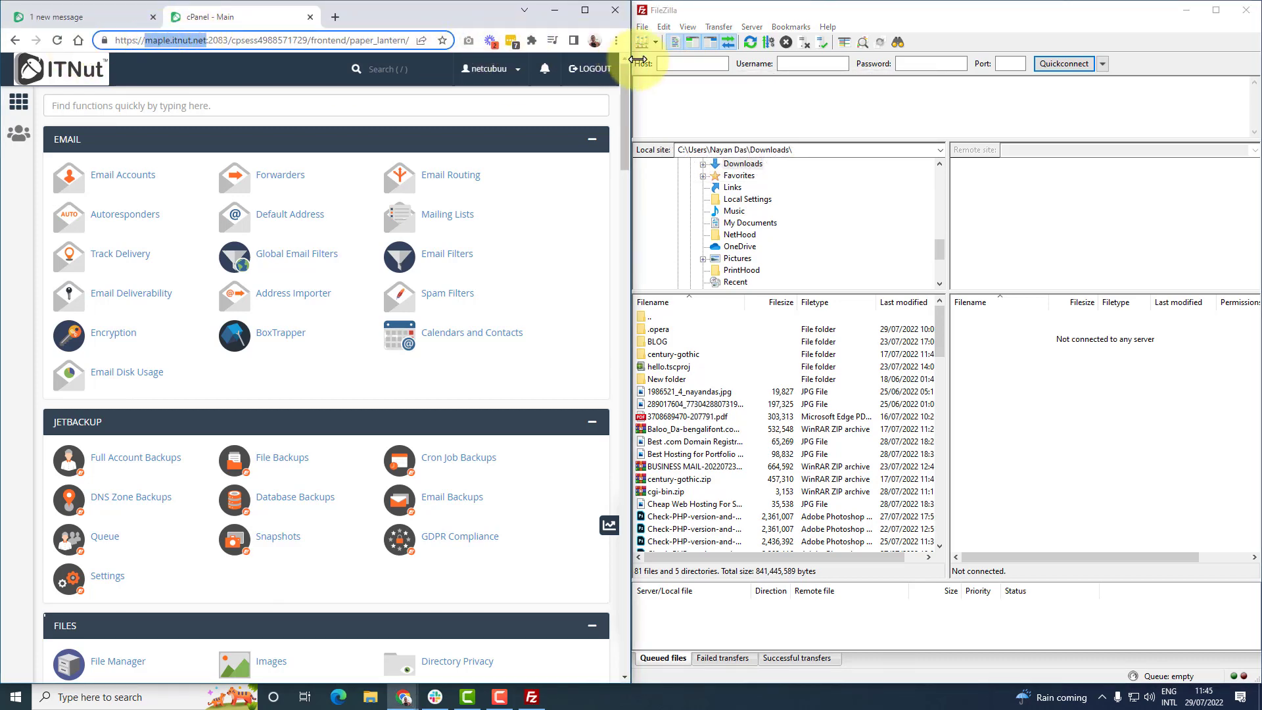
click(684, 64)
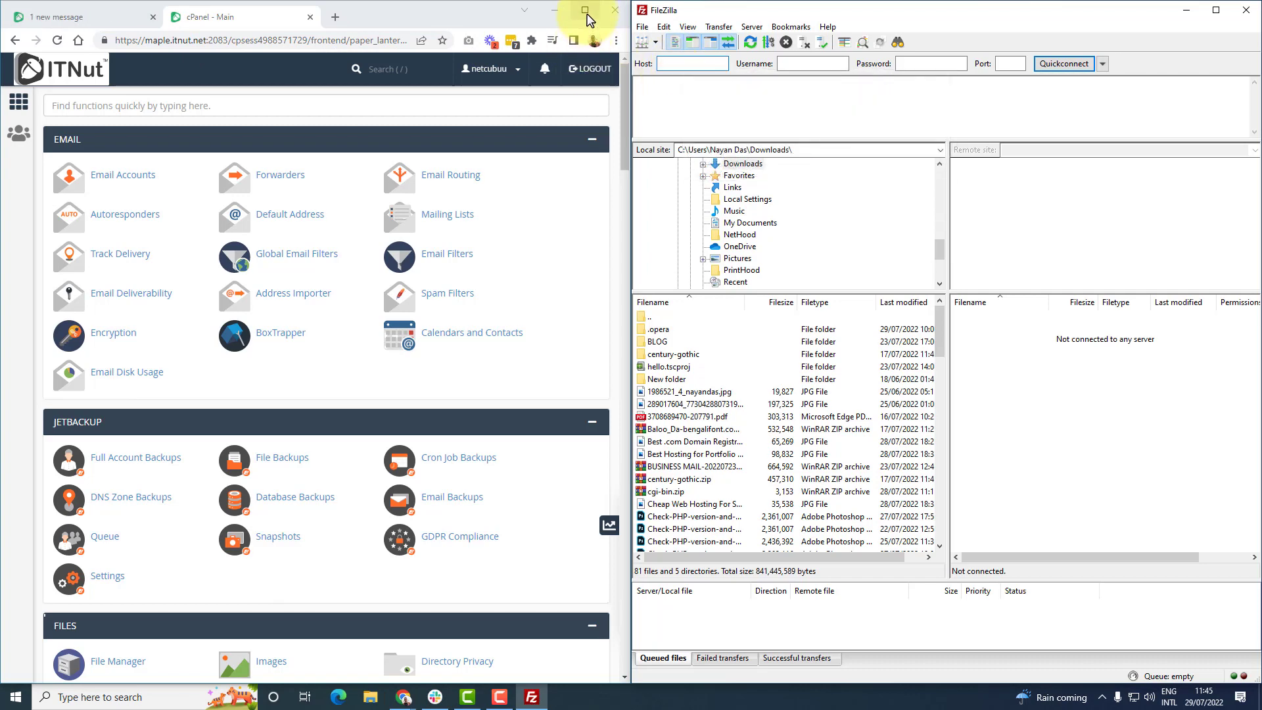
Enlarge the cPanel window and highlight the shared IP address under General Information as an alternative host
click(585, 10)
click(1049, 261)
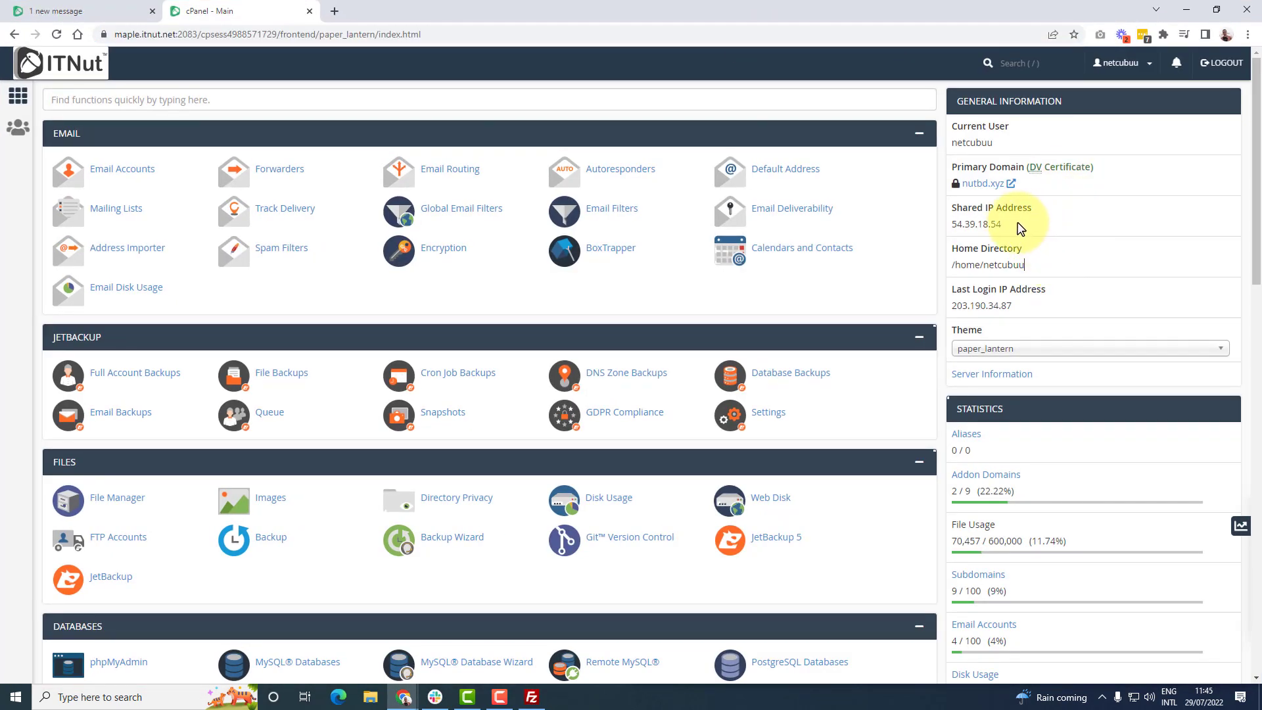
drag(1013, 227, 954, 222)
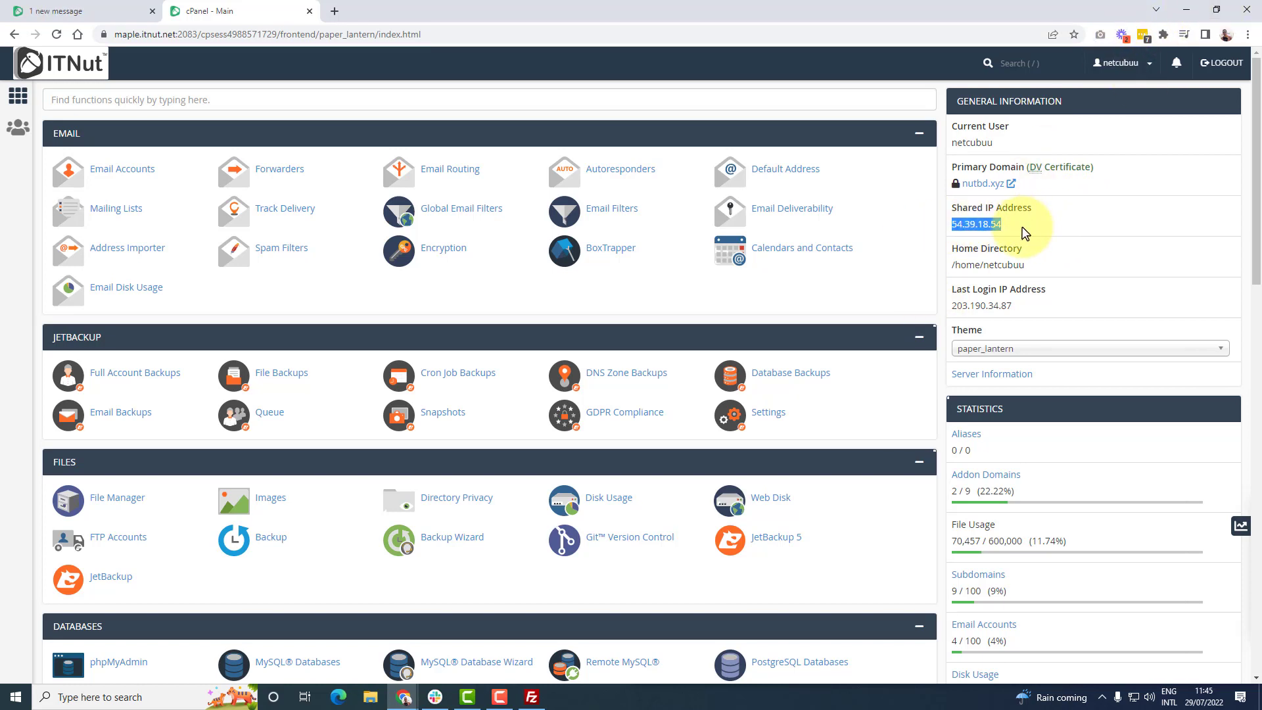
click(1215, 15)
key(super+Left)
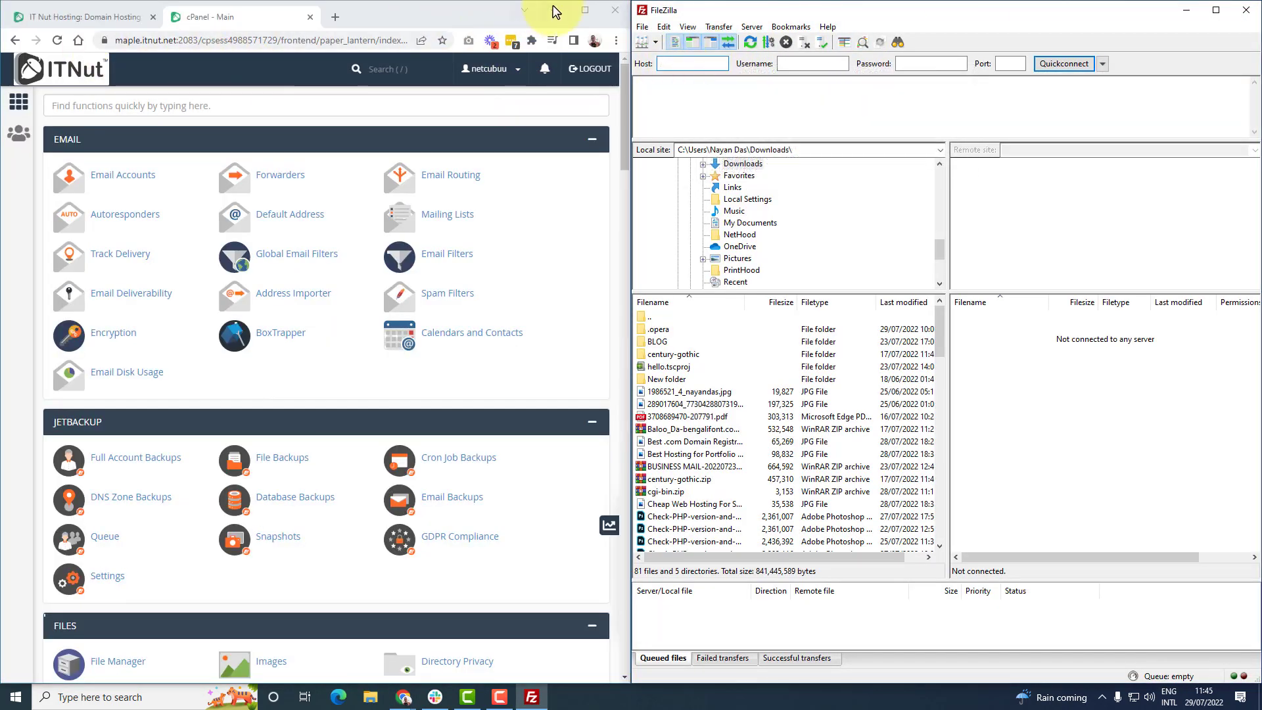
click(585, 10)
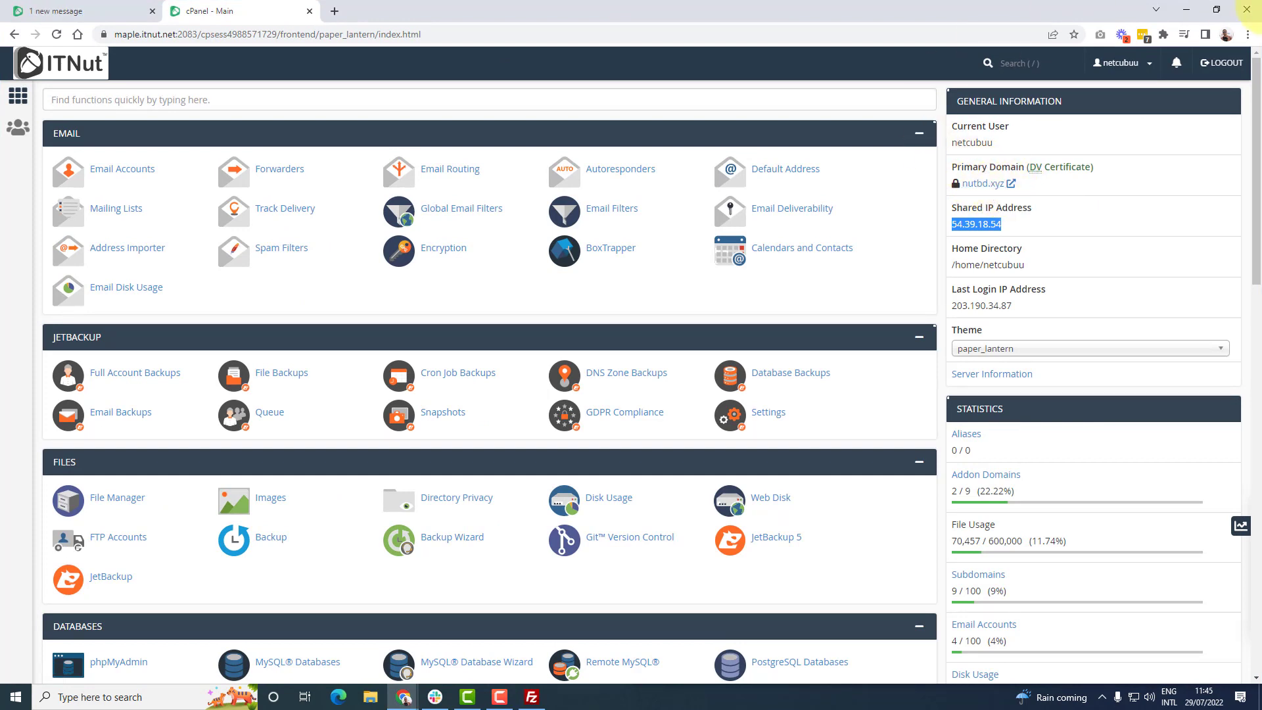
Return to the side-by-side layout, set FileZilla's host to maple.itnut.net and move on to the username
click(1210, 16)
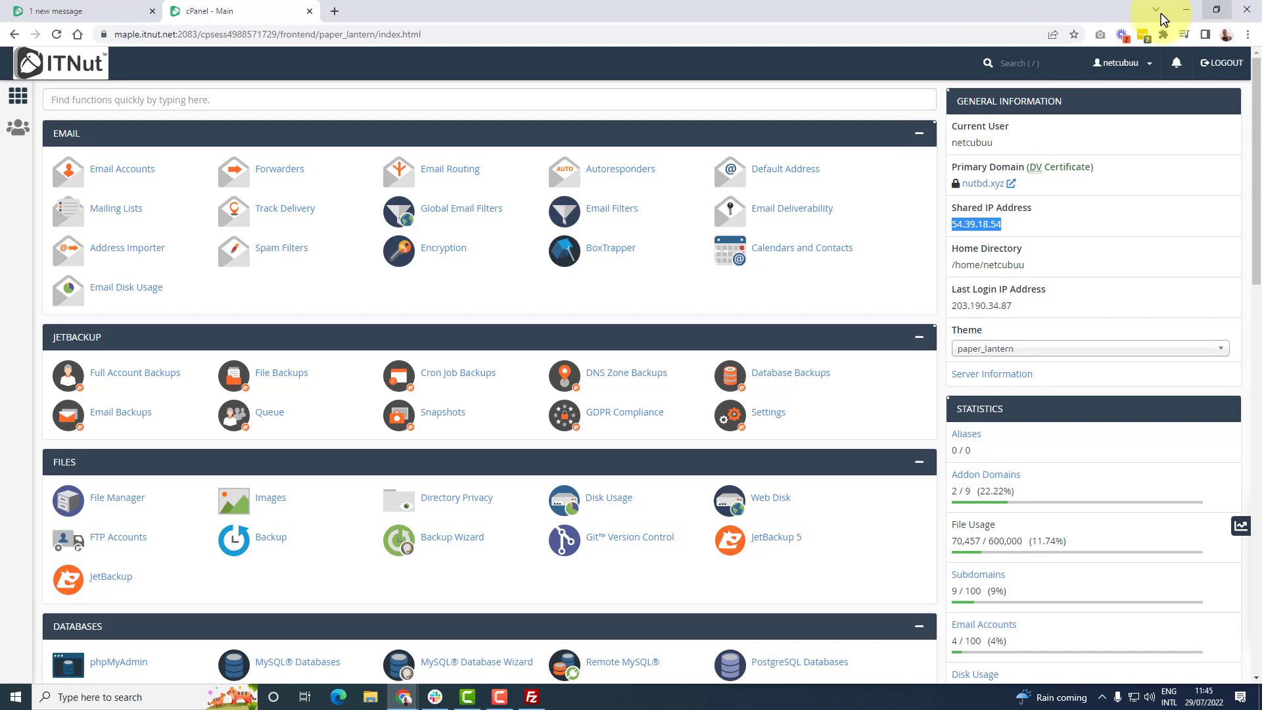
text(maple.itnut.net)
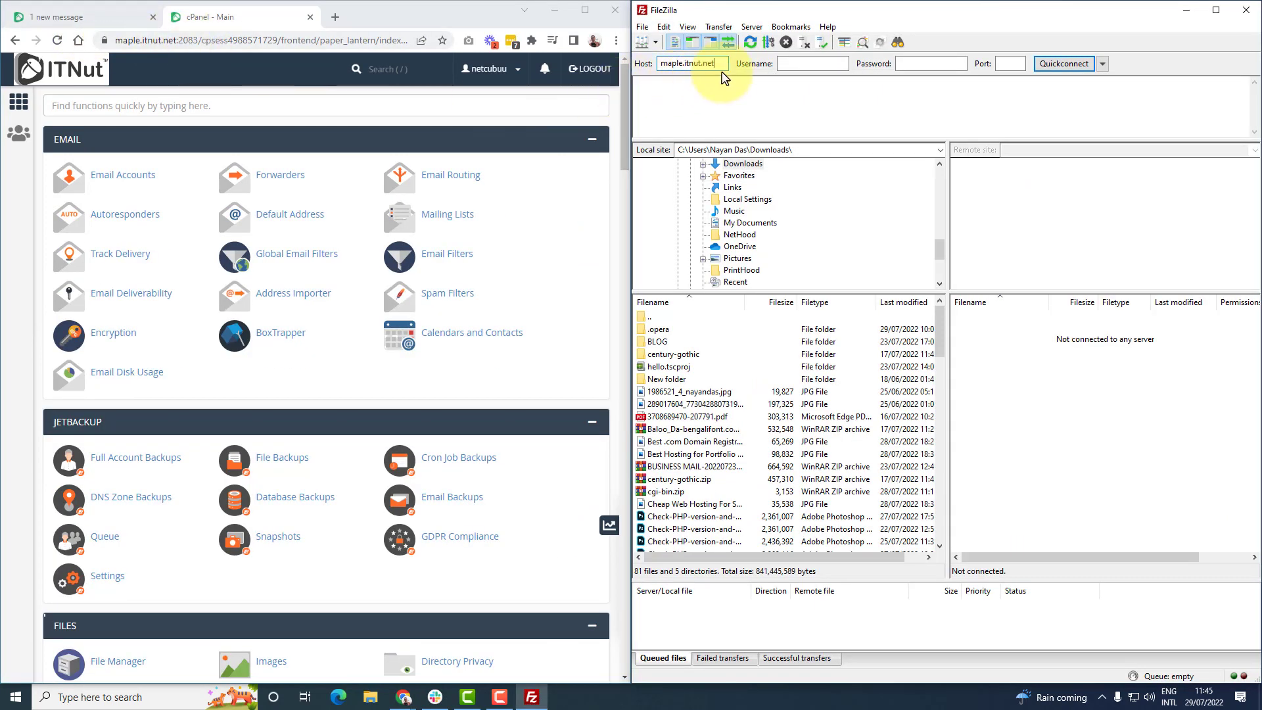
click(799, 64)
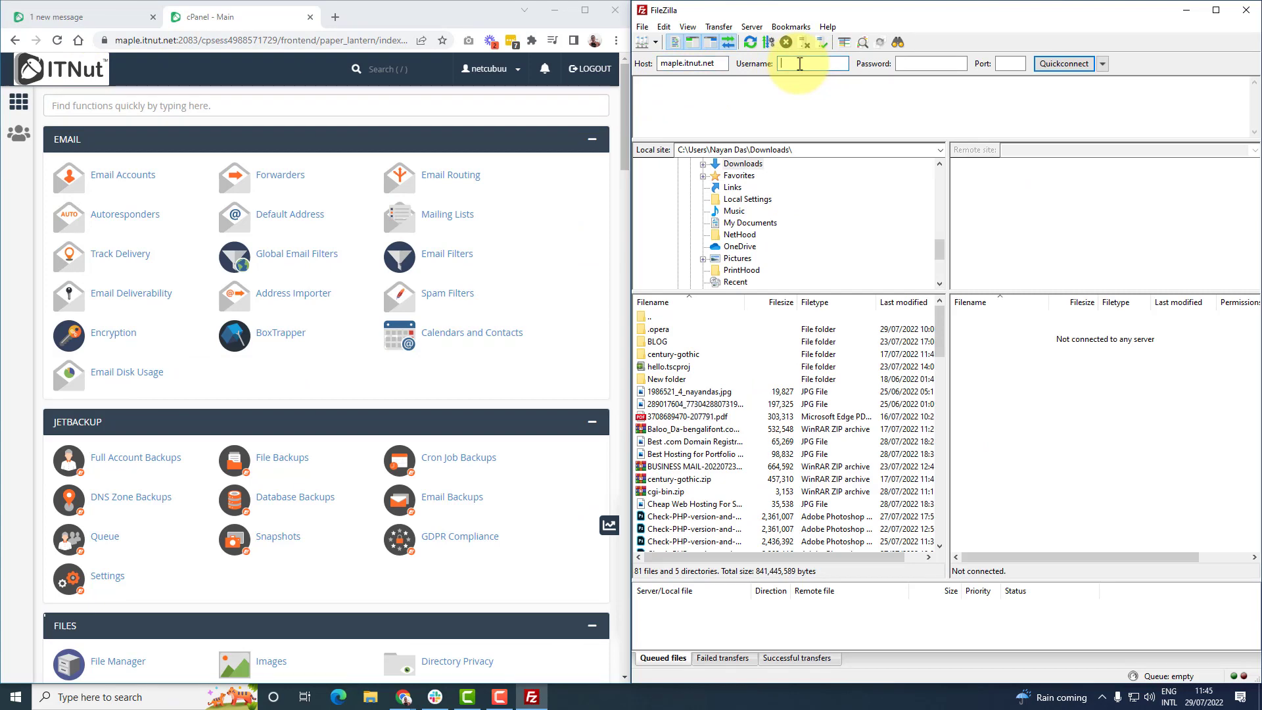
Copy the existing FTP account's login from cPanel's FTP Accounts page into FileZilla's username and highlight the main special account login as an alternative
scroll(234, 507, down, 6)
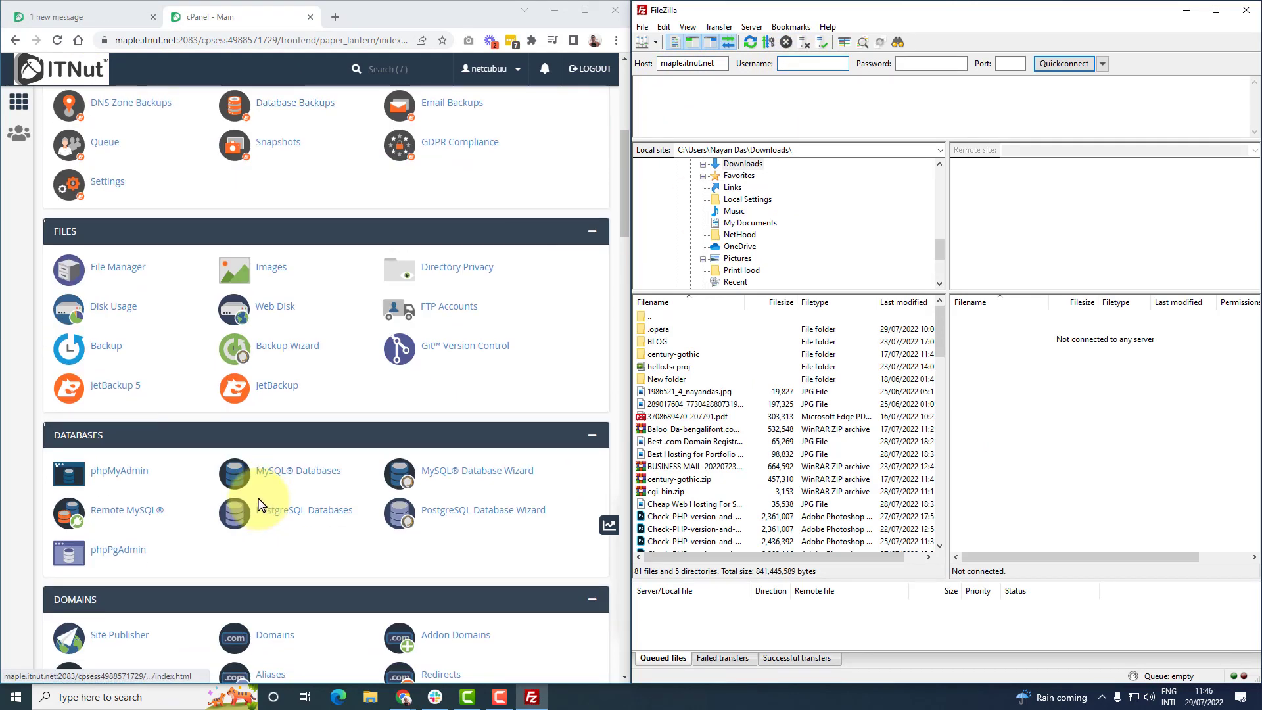
scroll(380, 490, up, 3)
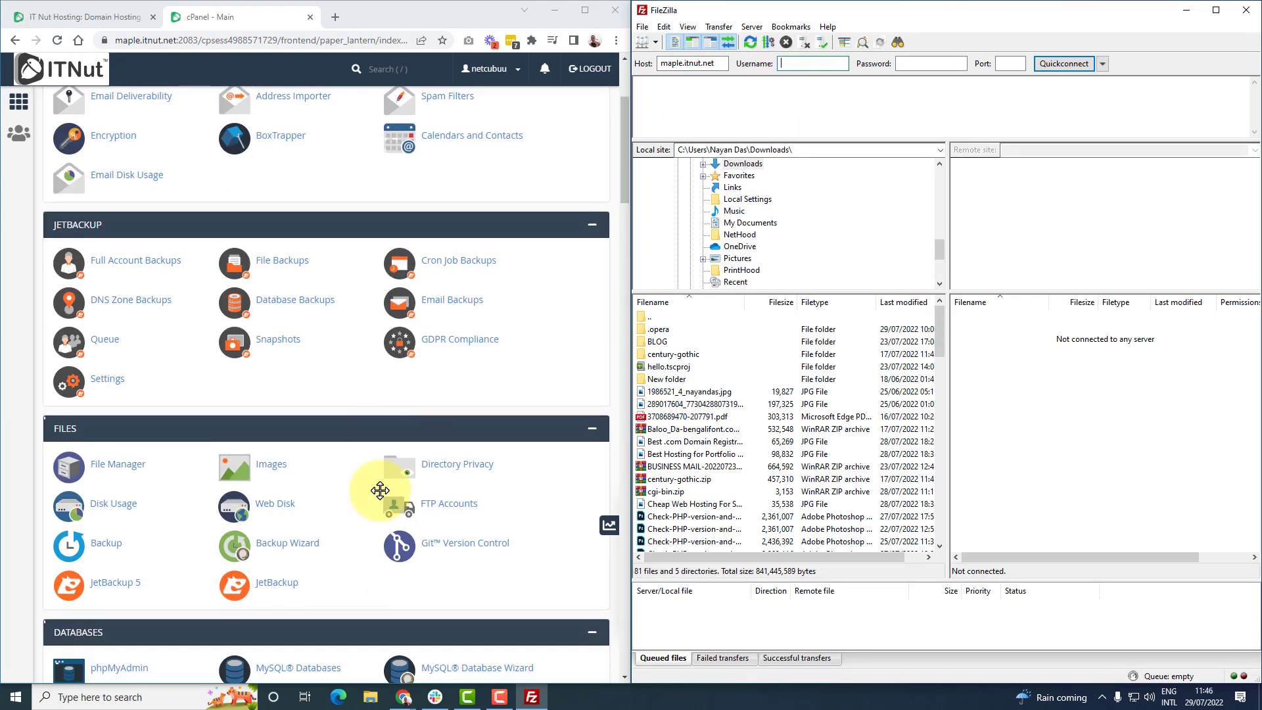
click(436, 511)
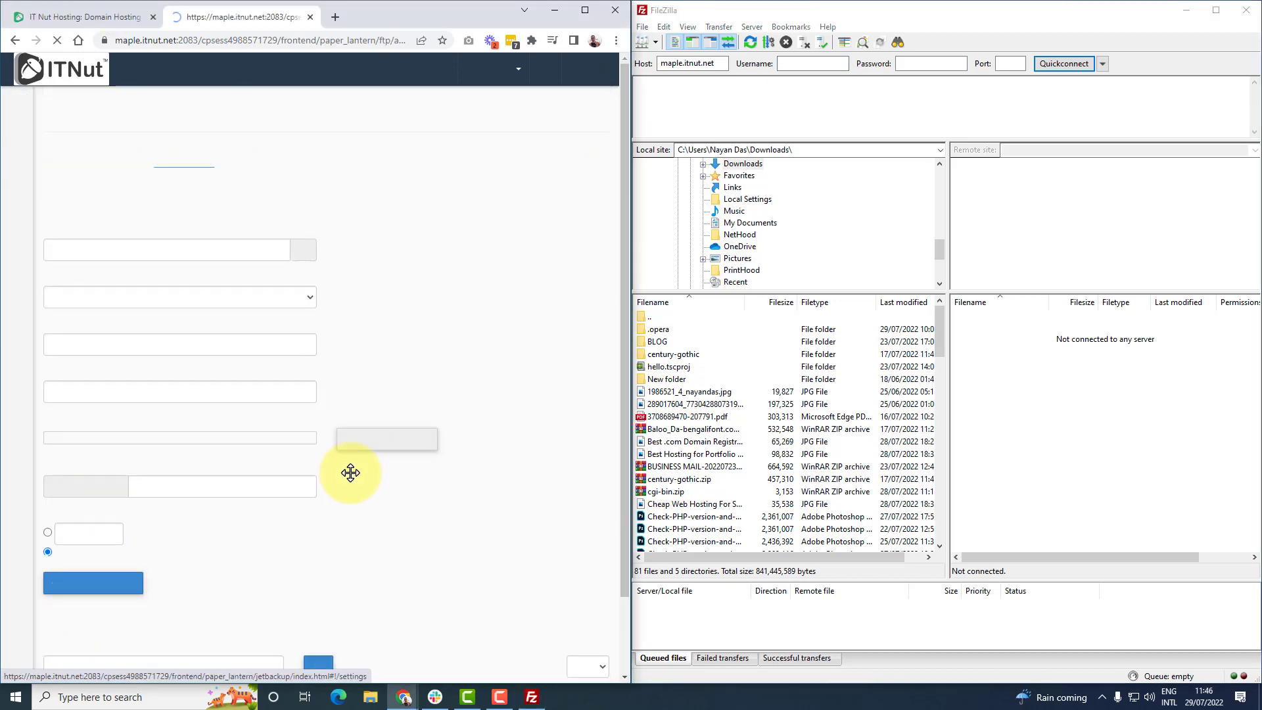
scroll(65, 412, down, 5)
drag(54, 401, 140, 411)
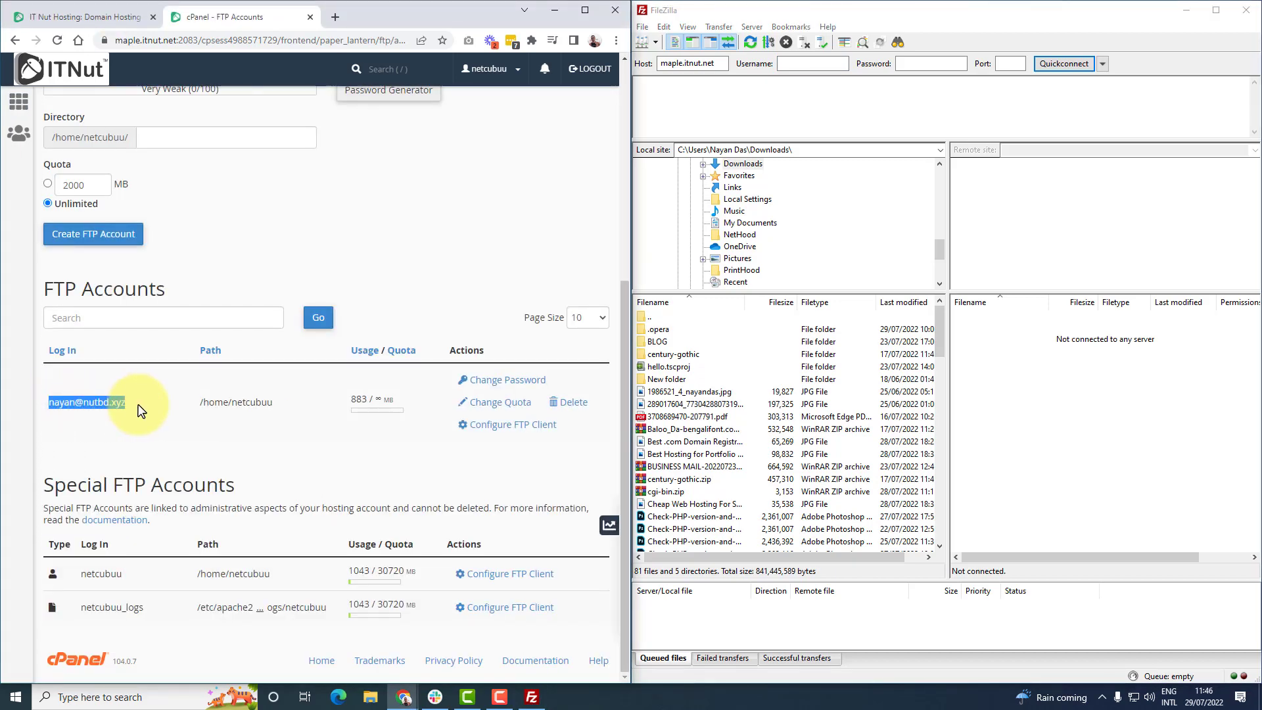
click(786, 64)
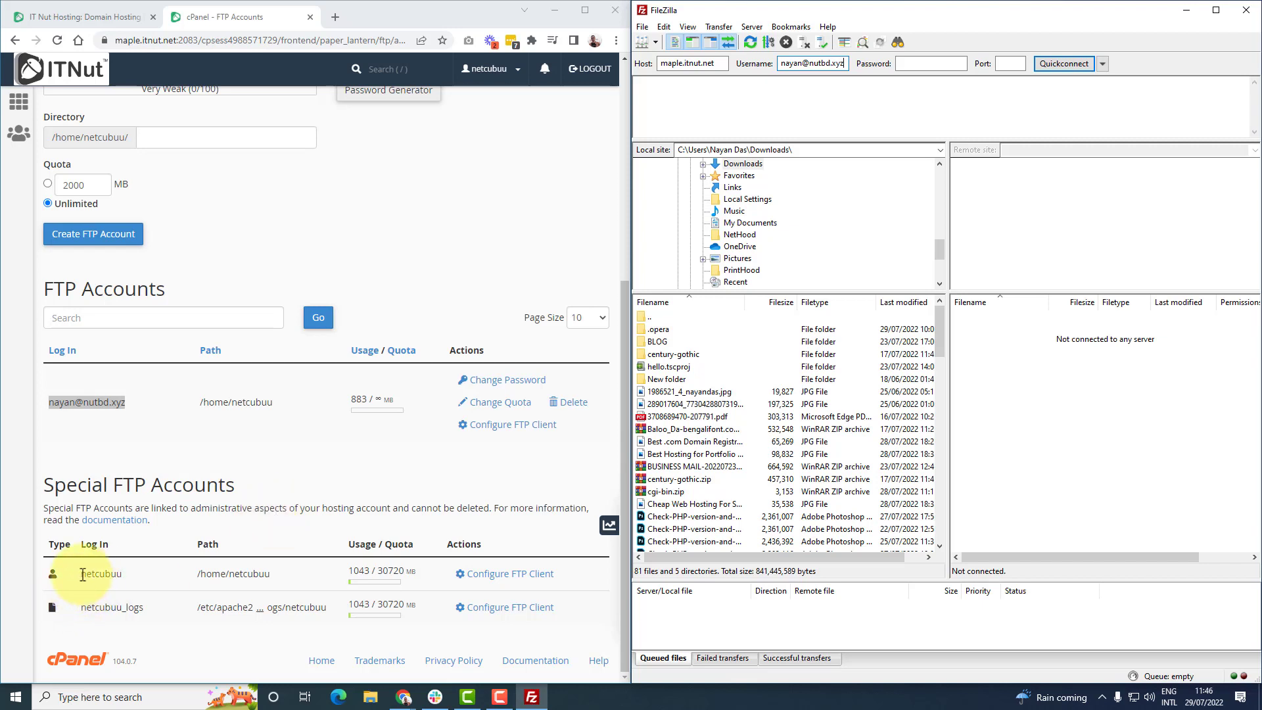
drag(83, 575, 130, 580)
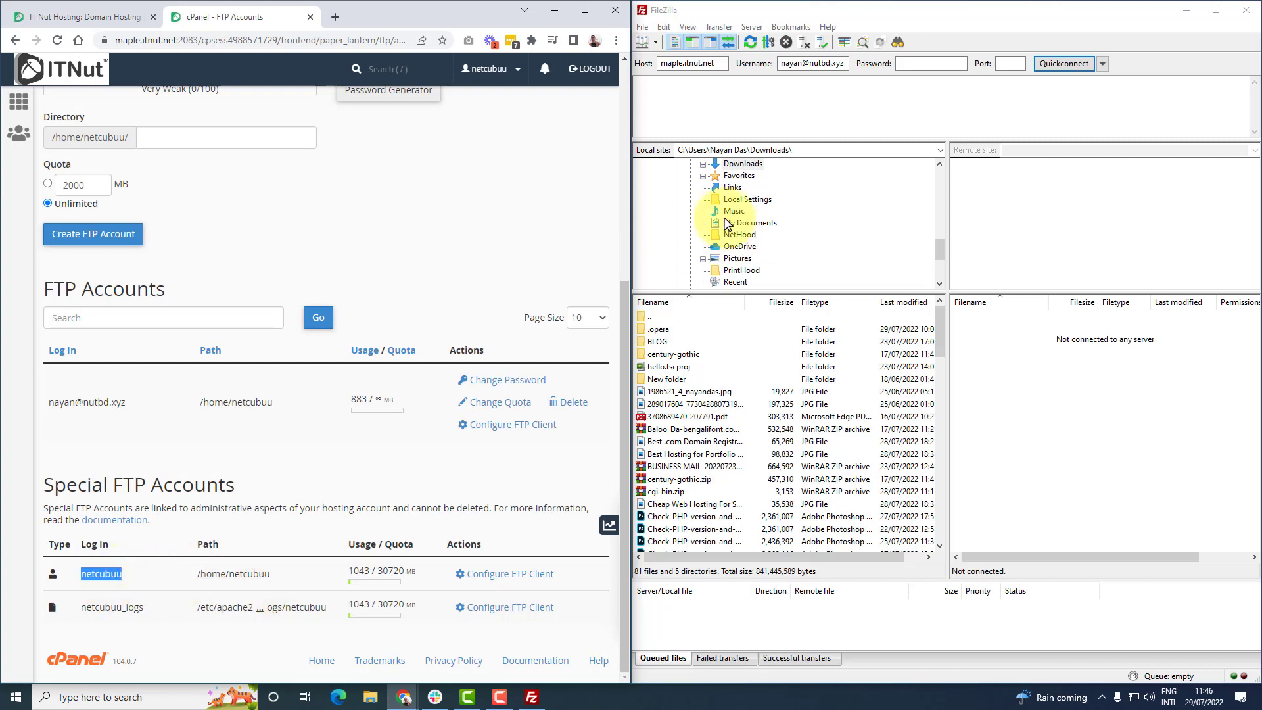
click(821, 66)
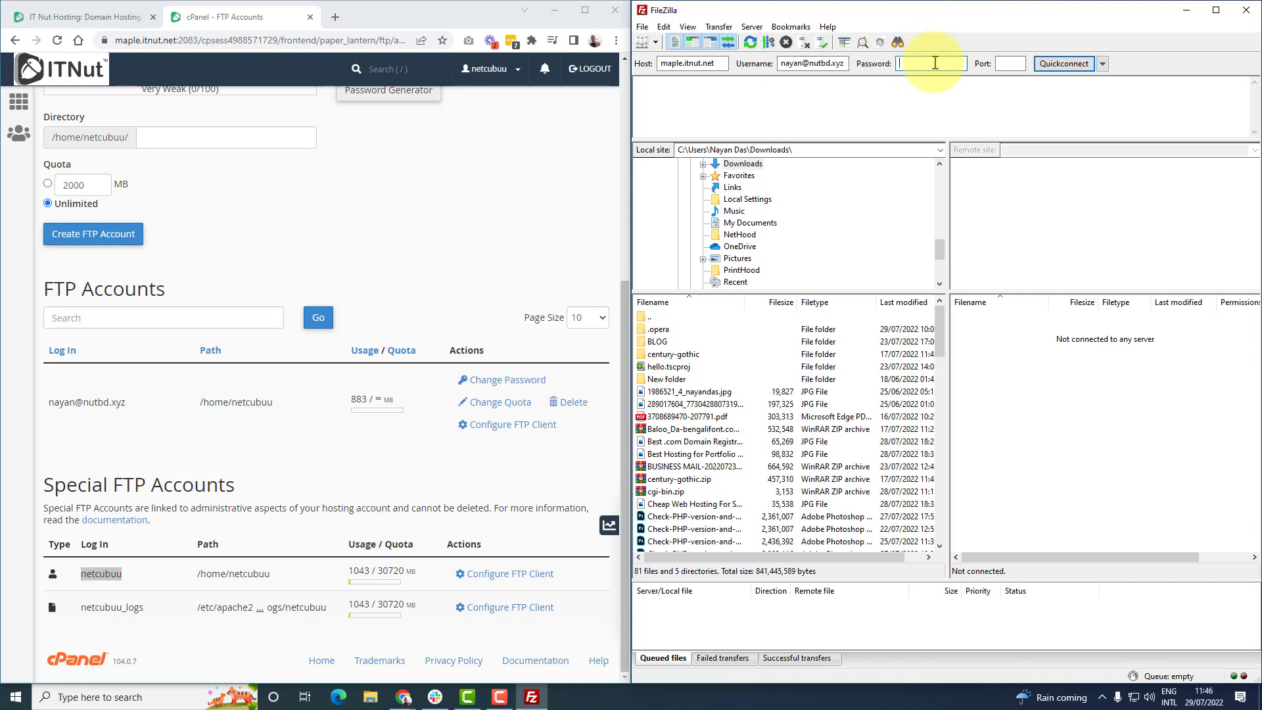
Enter the FTP account password in FileZilla and set the port to 21
click(934, 63)
key(ctrl+v)
click(1013, 63)
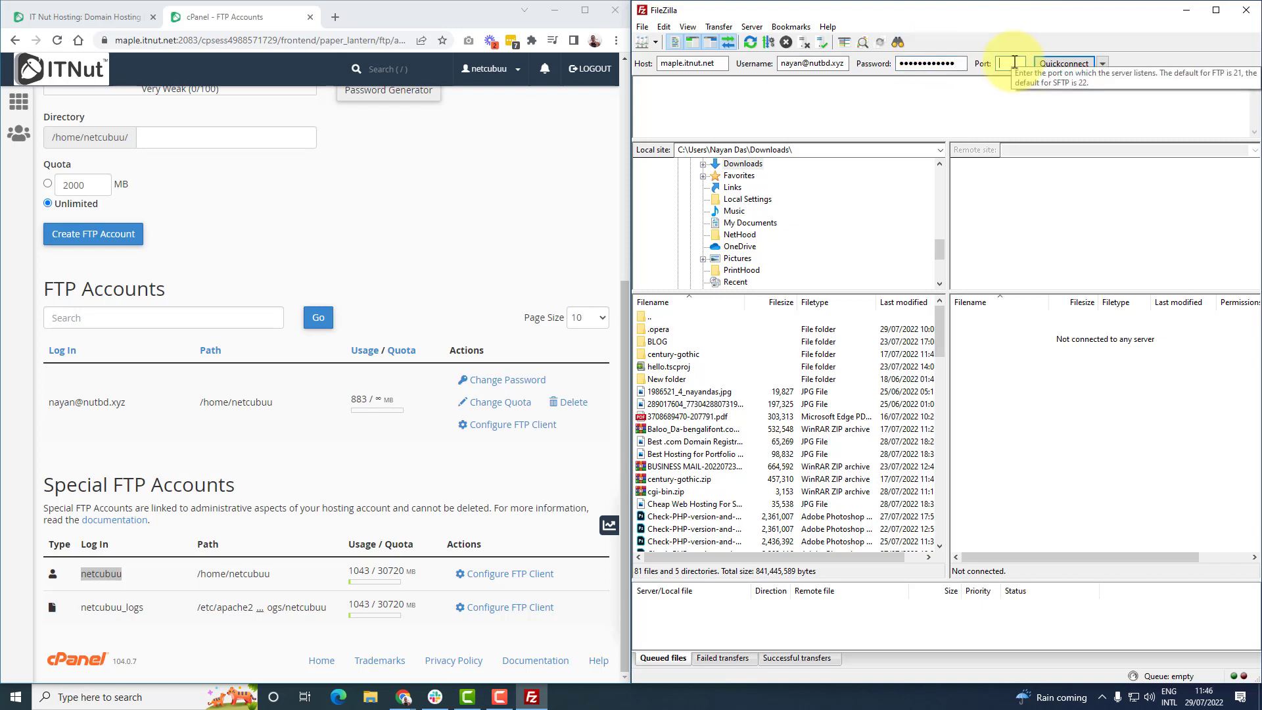
text(21)
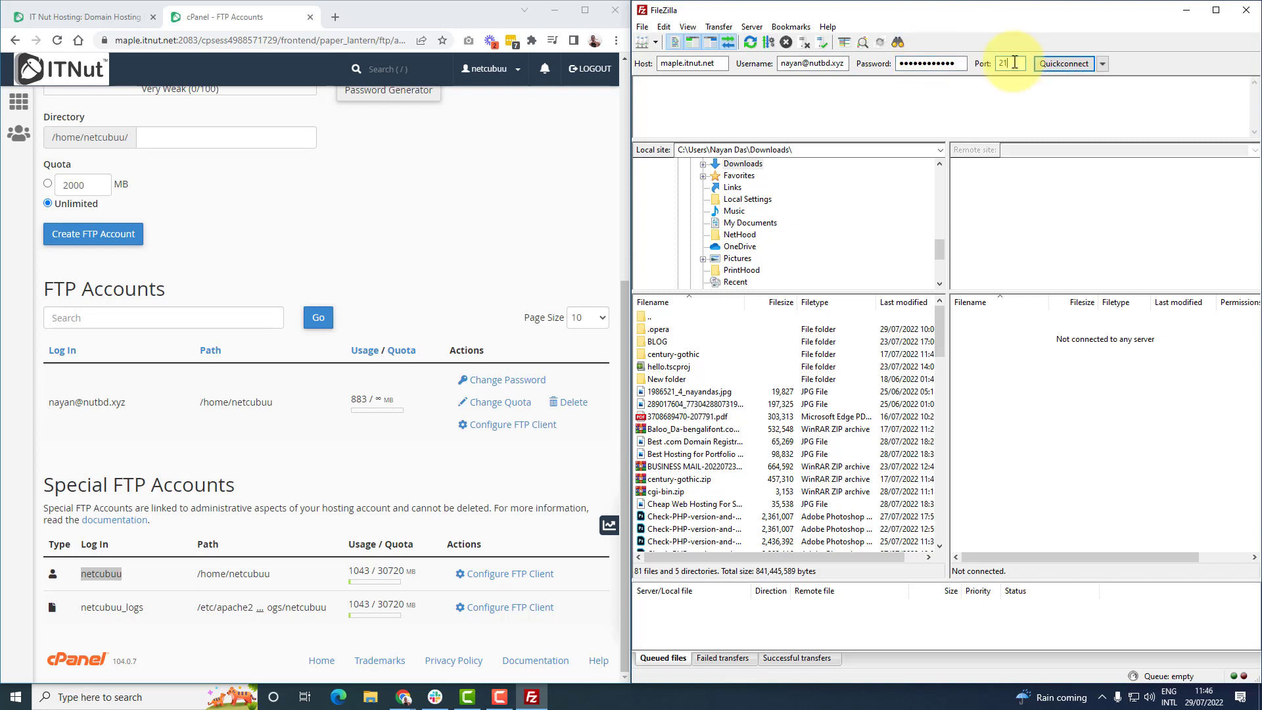
Show the FTP client configuration for the existing FTP account and examine its manual settings for username, server and port
click(508, 427)
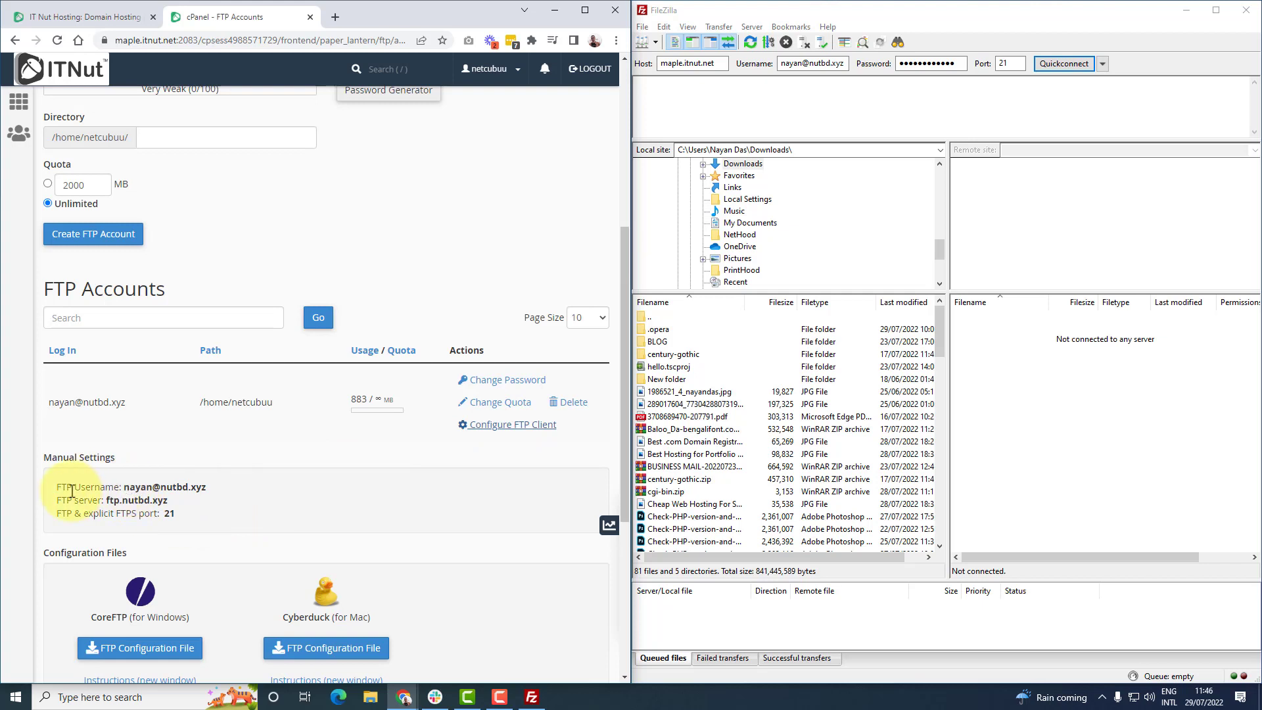
drag(57, 493, 208, 493)
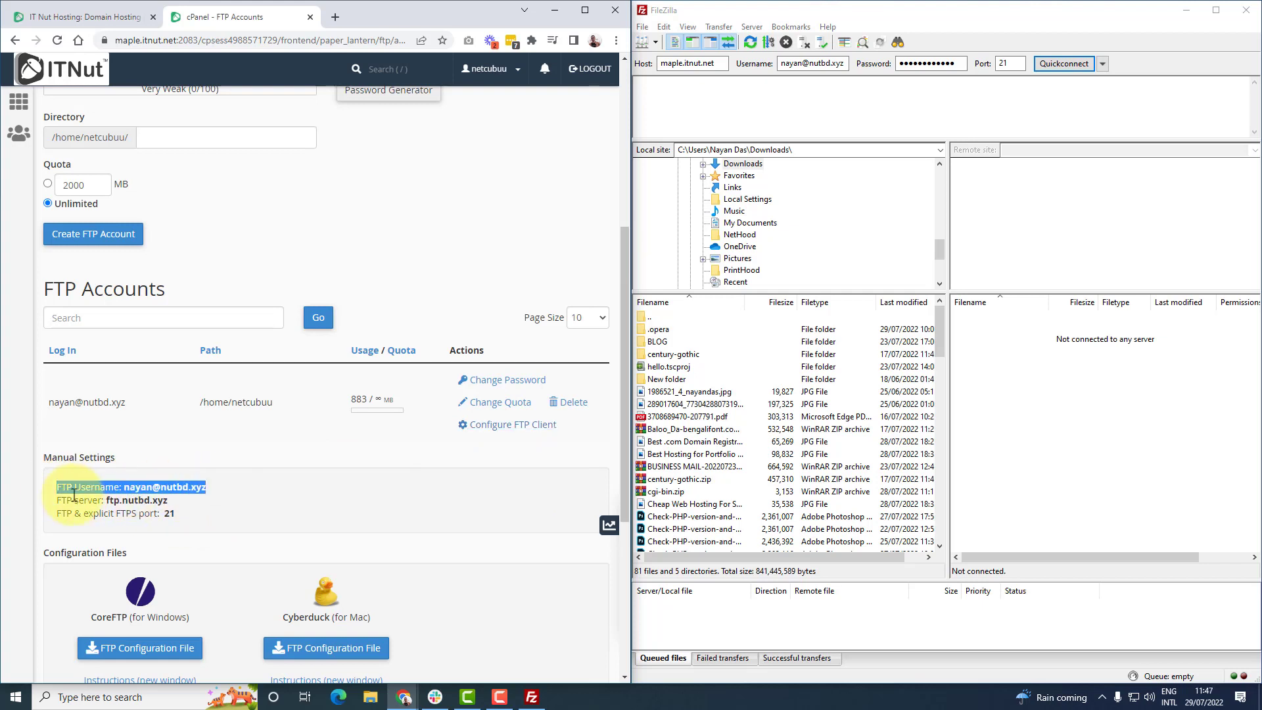
drag(56, 500, 170, 501)
drag(59, 514, 198, 519)
click(231, 516)
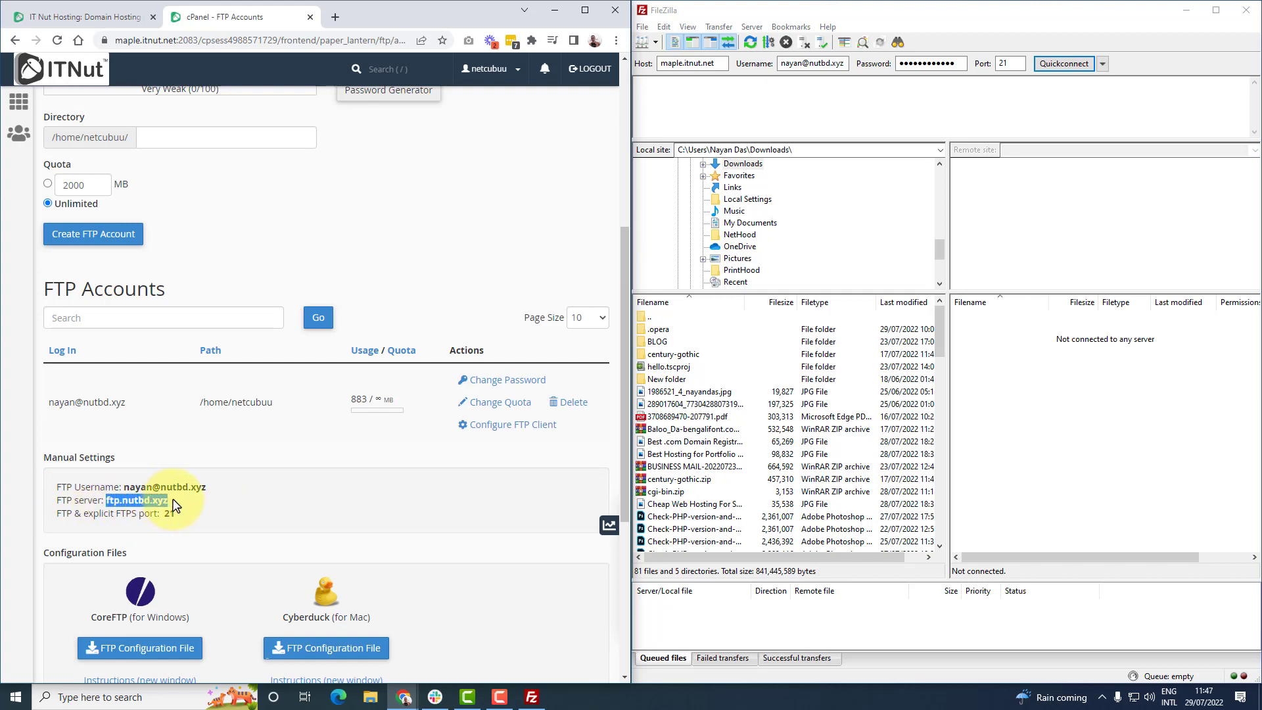
click(240, 503)
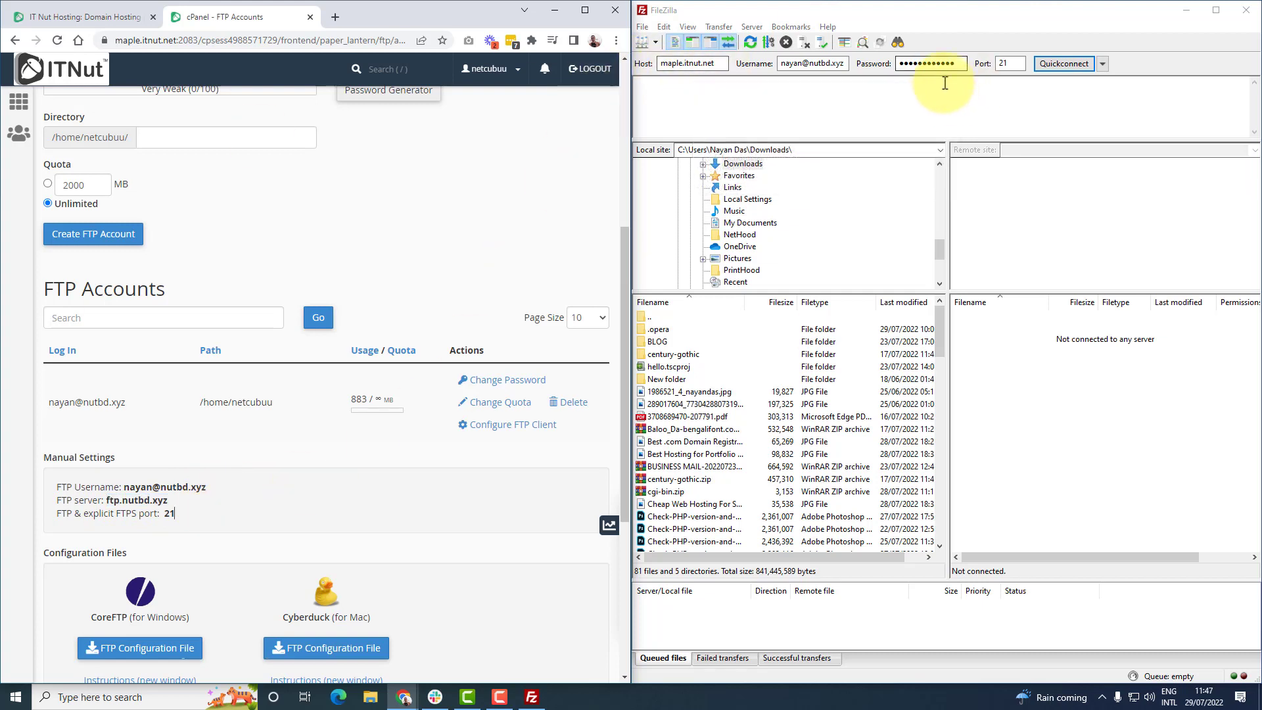
Connect to the server with the entered FTP details and look through the folders in the remote root directory
click(1064, 68)
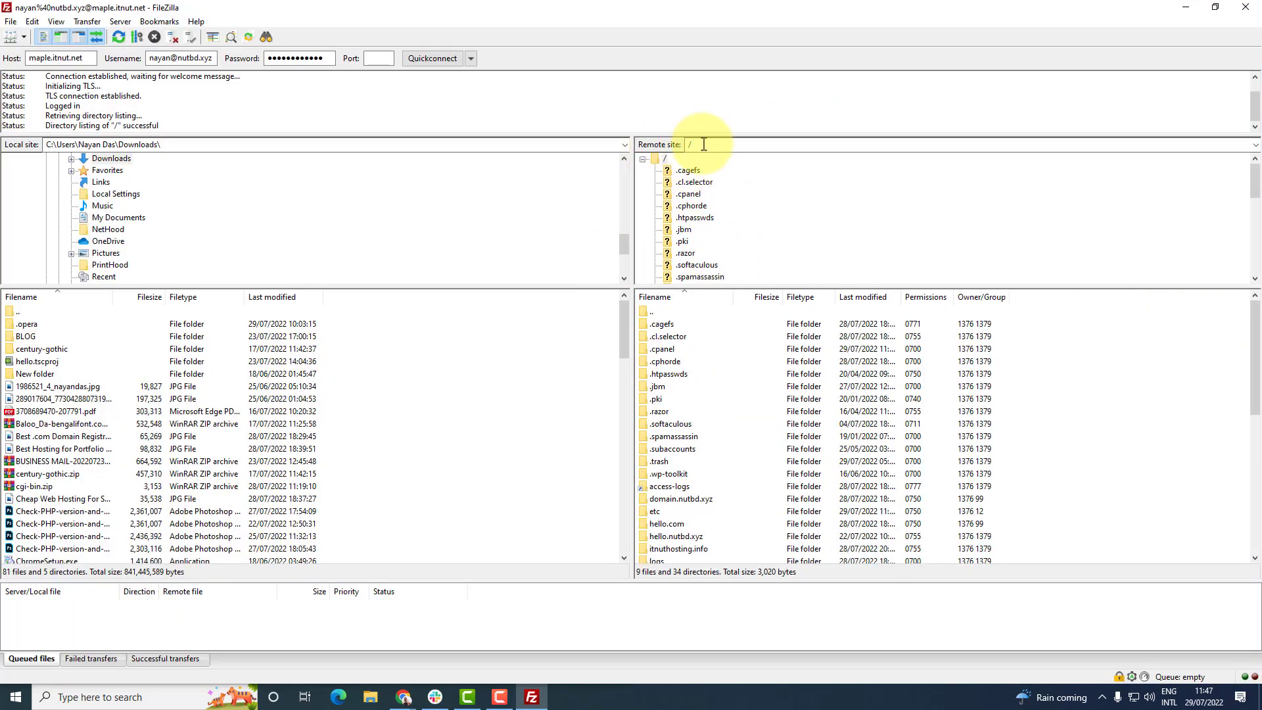
scroll(717, 263, down, 8)
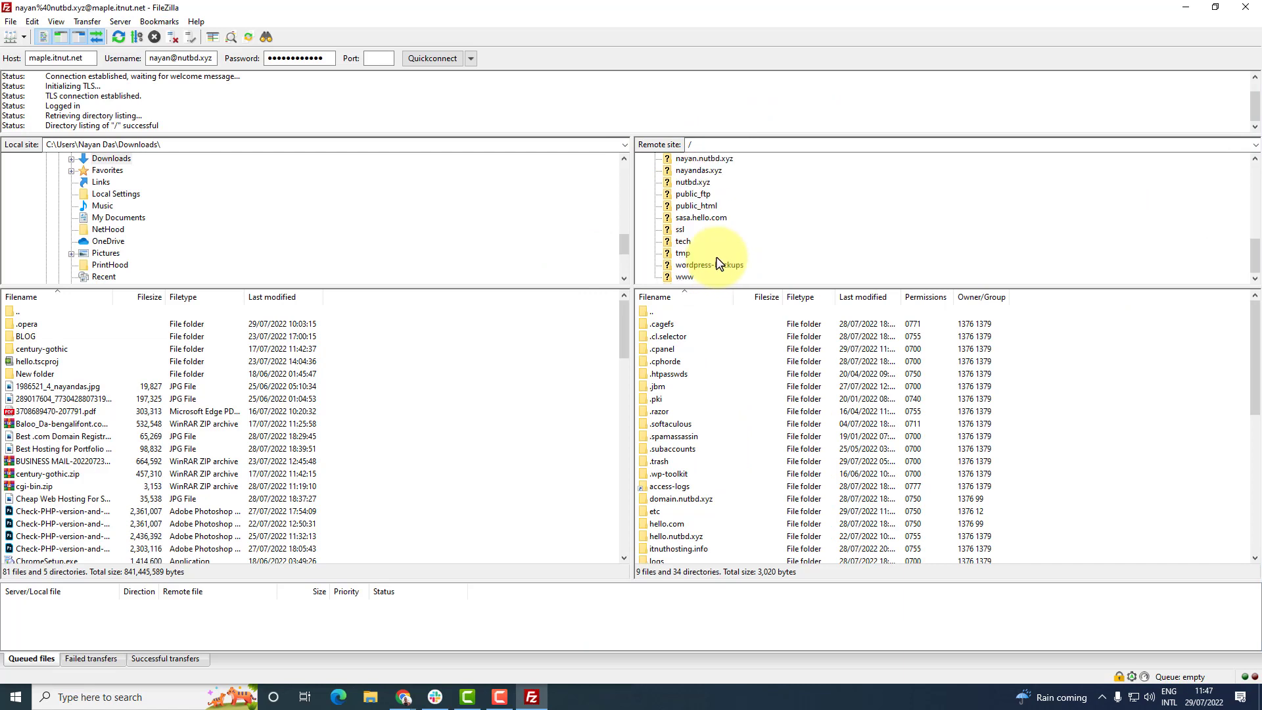
scroll(718, 266, up, 8)
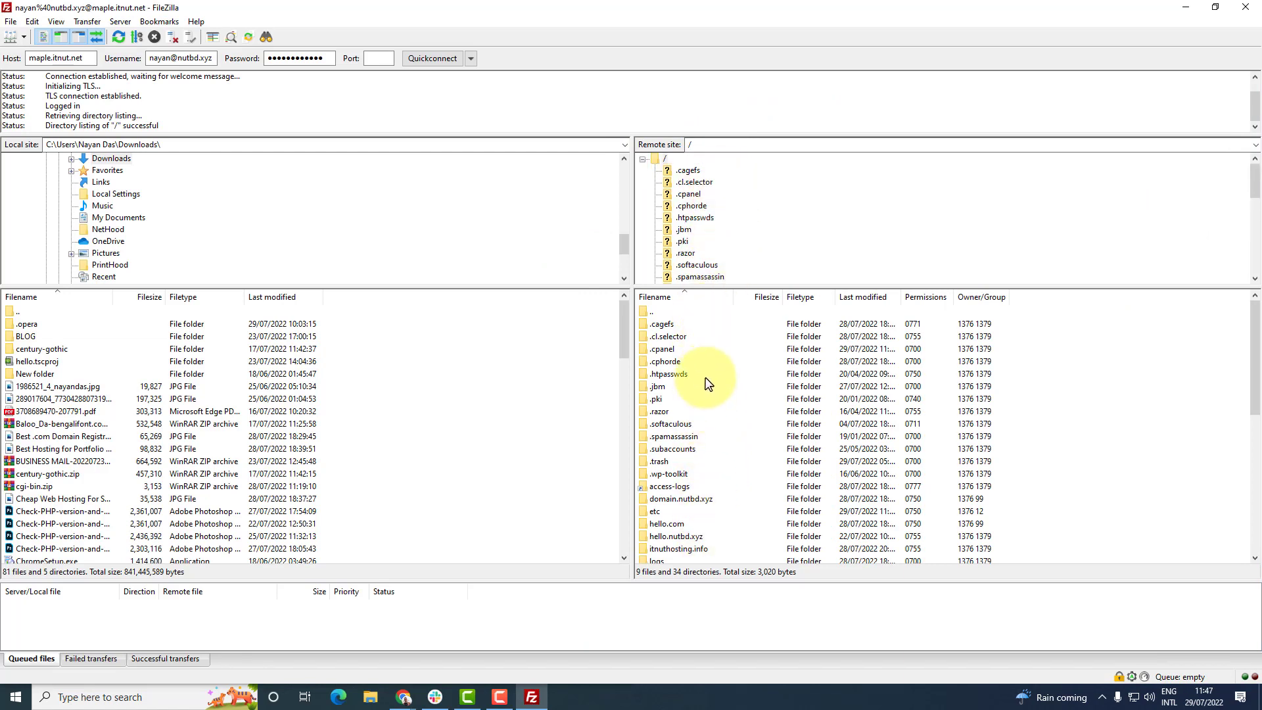
scroll(755, 424, down, 8)
scroll(752, 429, up, 8)
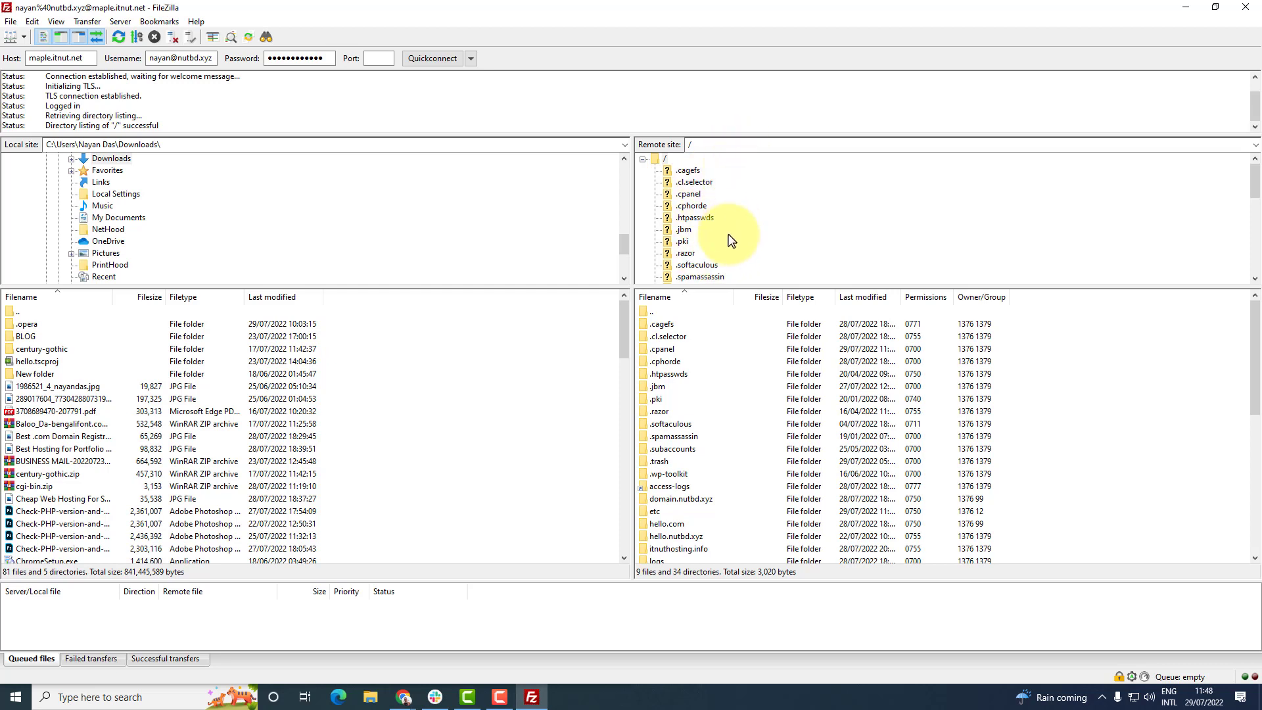
Open the public_html folder on the remote site and expand its subfolders
scroll(726, 246, down, 4)
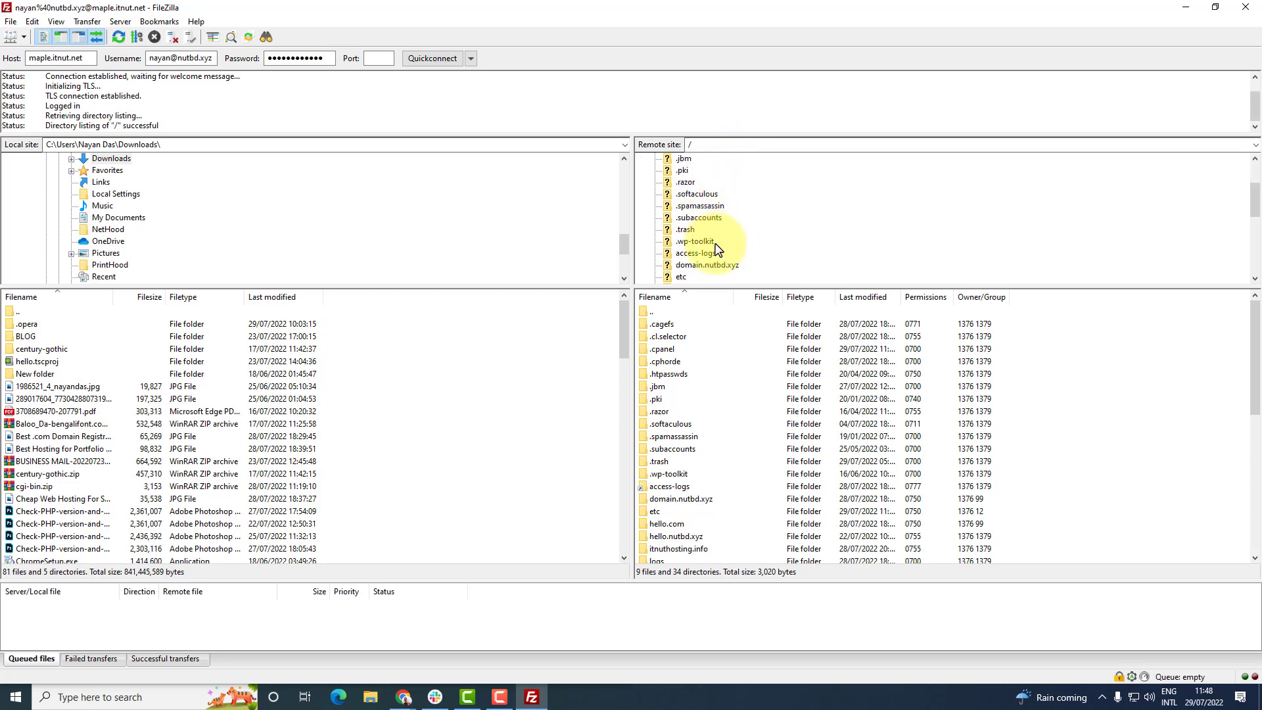
scroll(717, 248, down, 3)
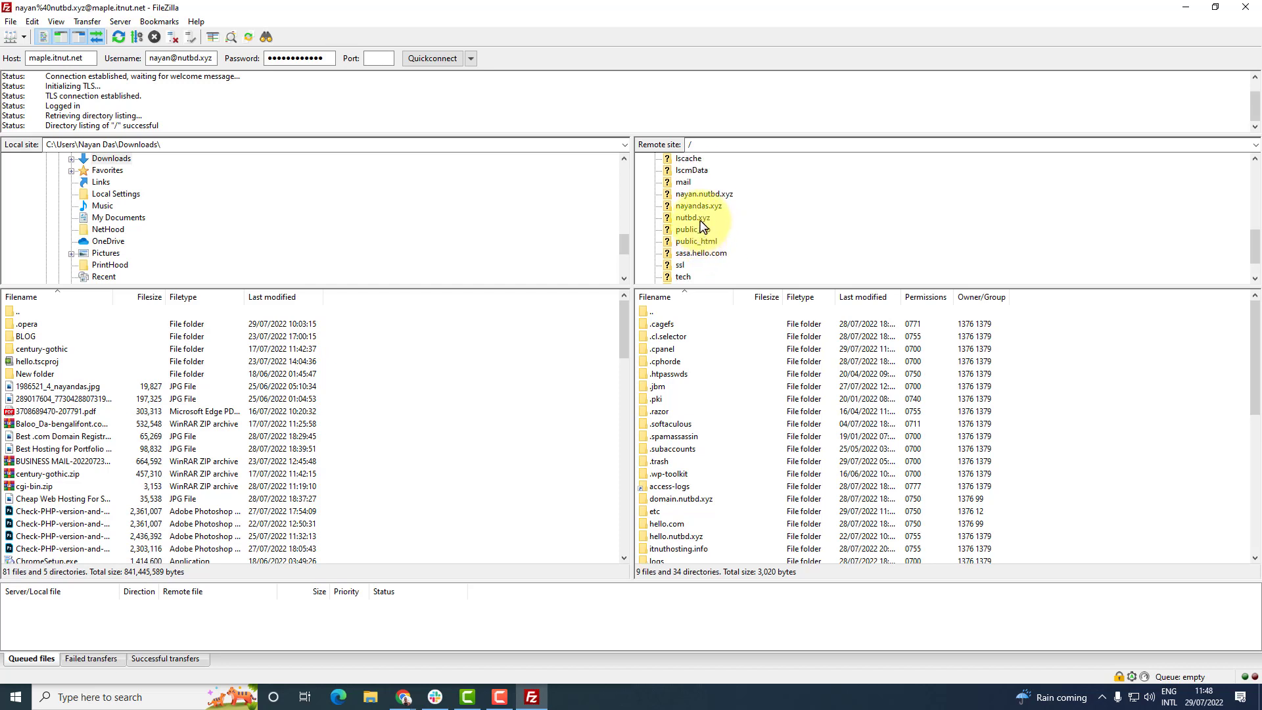
click(697, 241)
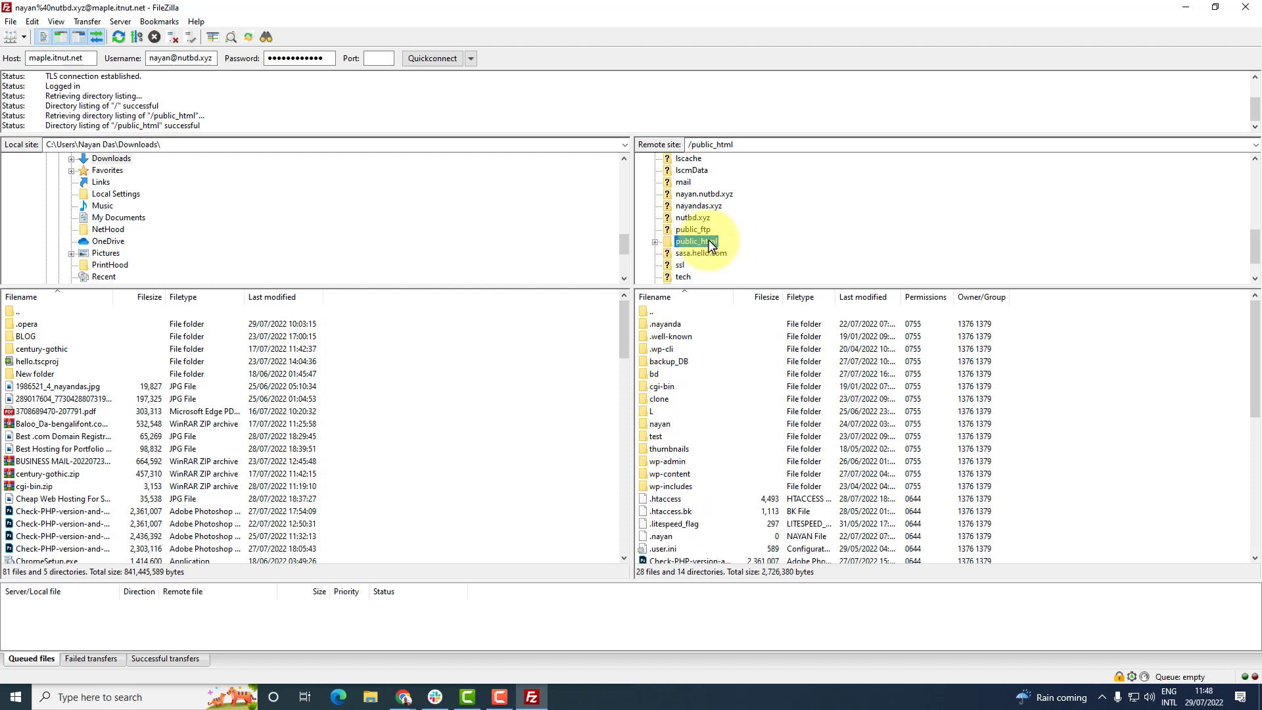
double_click(699, 241)
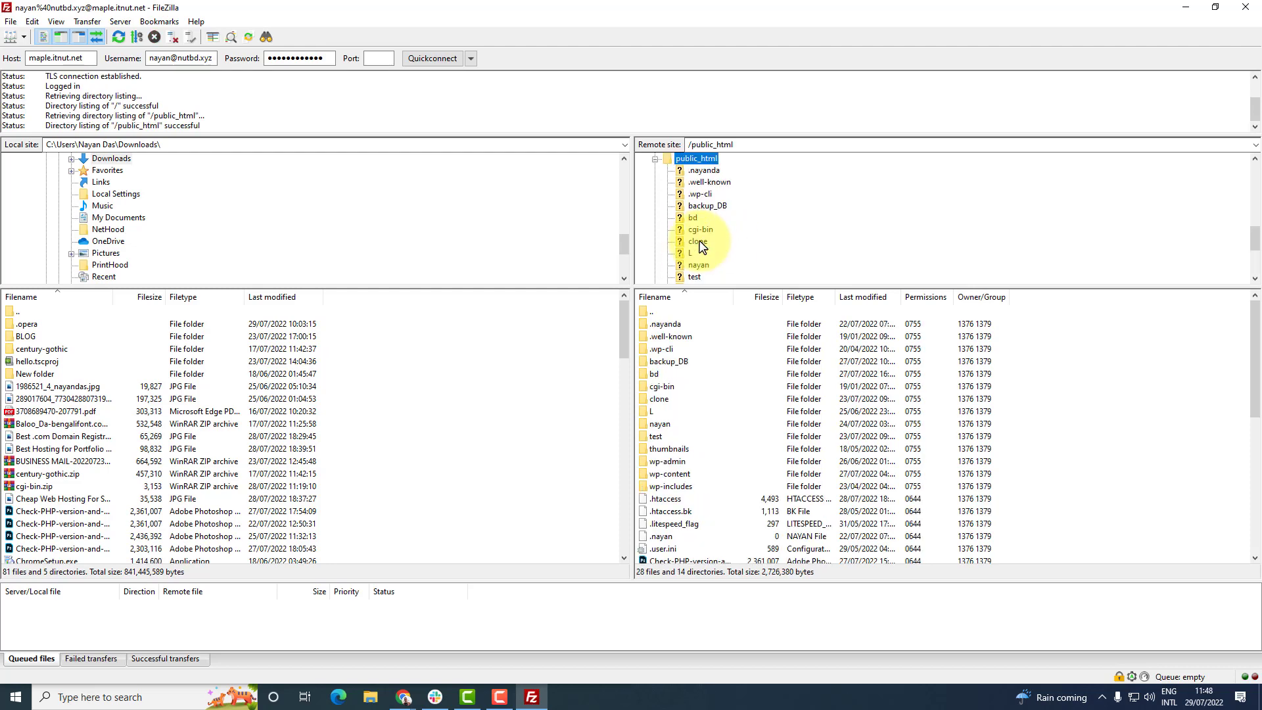
Open the public_html subfolder listed between L and test, look into its wp-content folder and return to the subfolder
scroll(704, 248, down, 1)
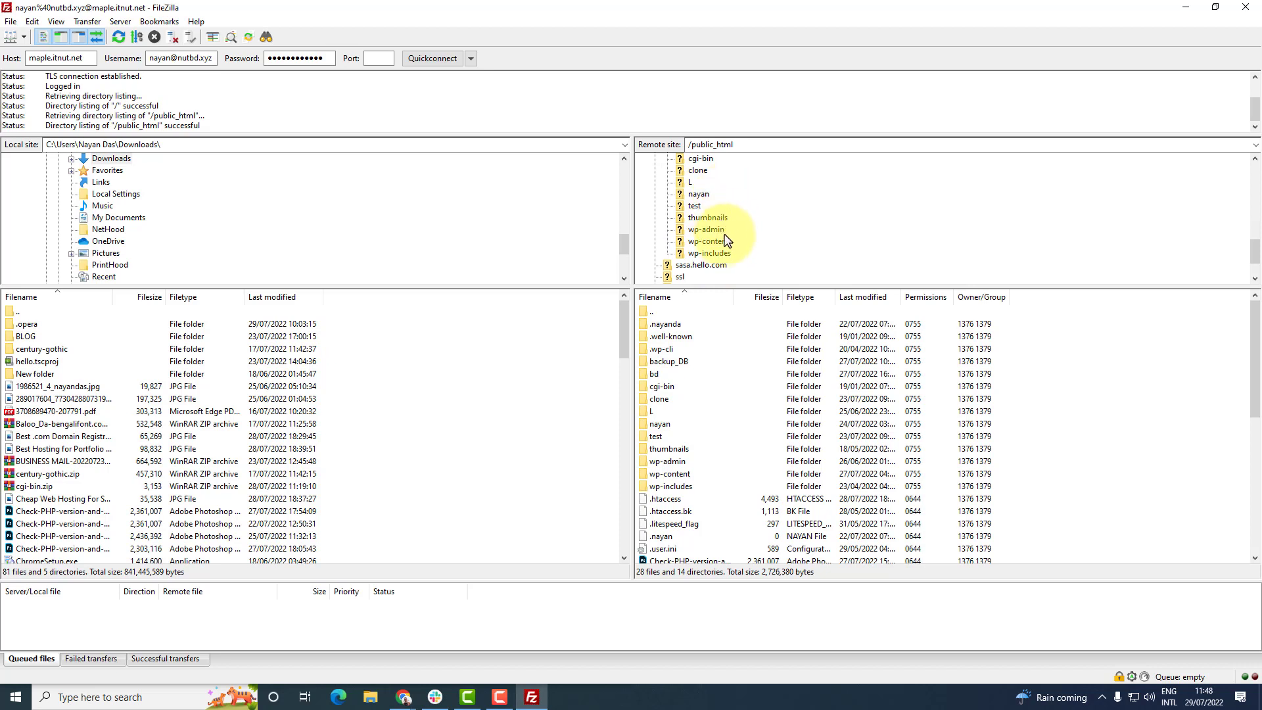
scroll(726, 240, up, 1)
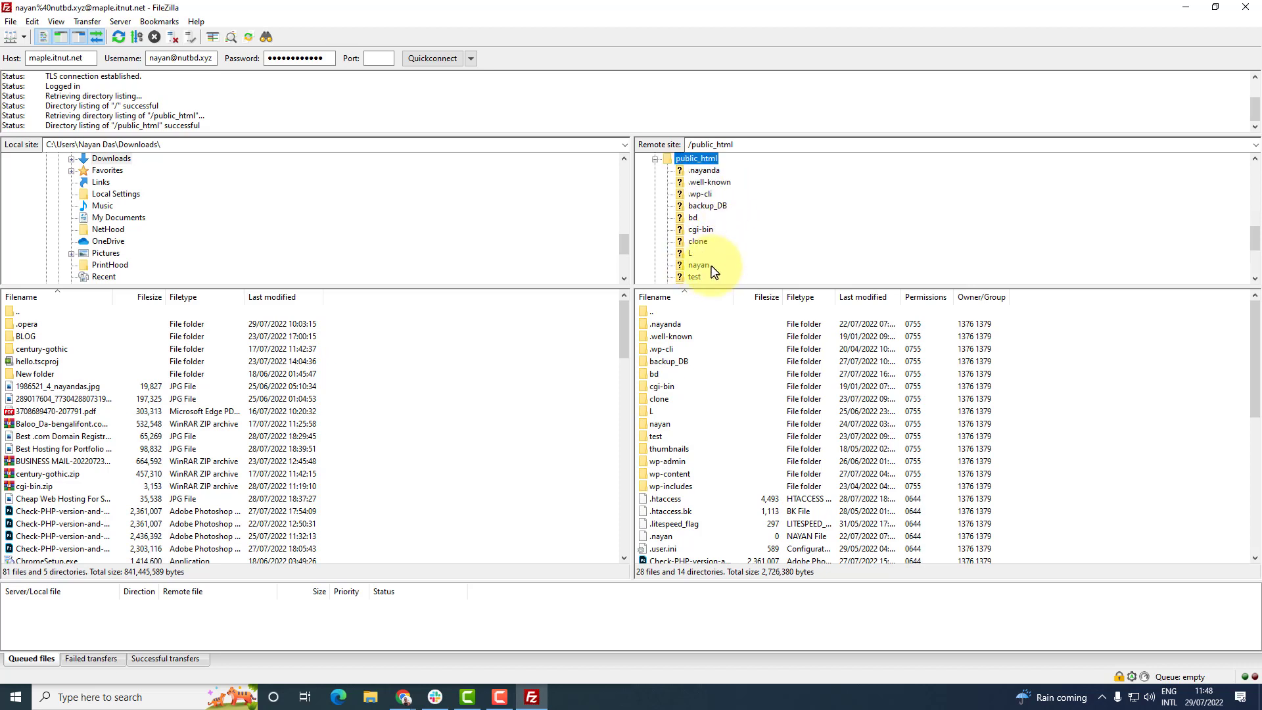
click(699, 266)
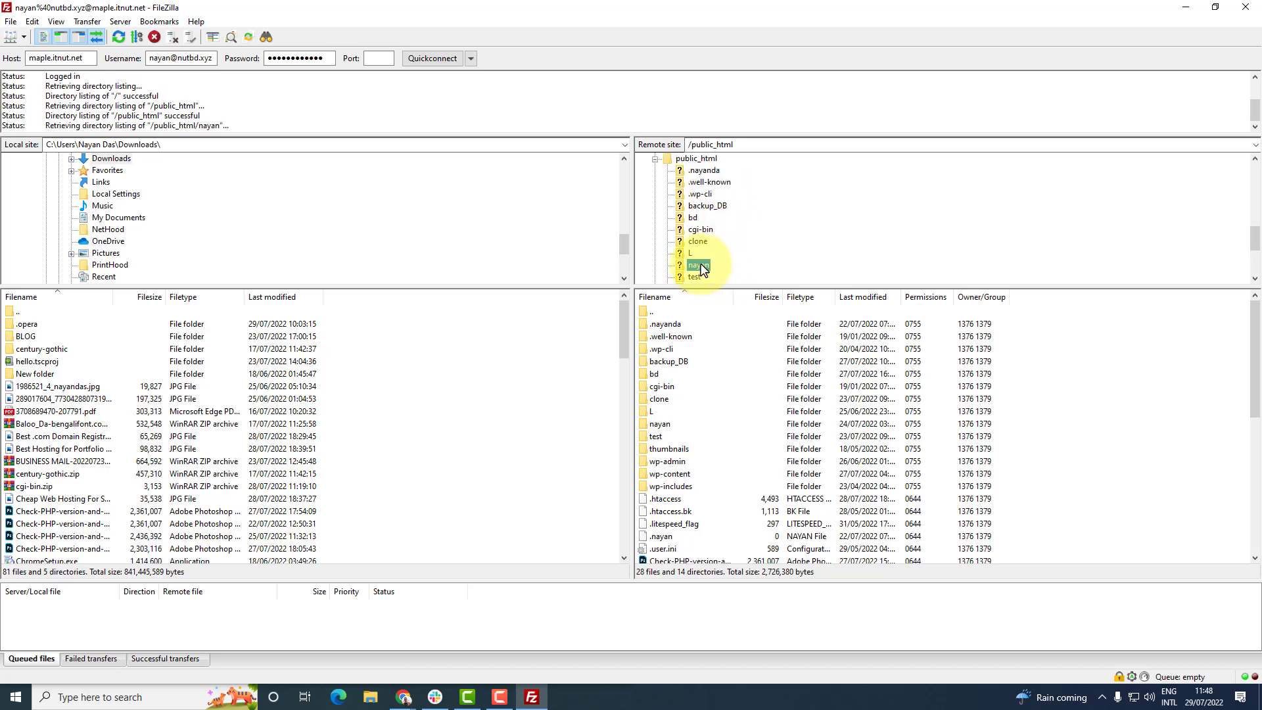
click(703, 265)
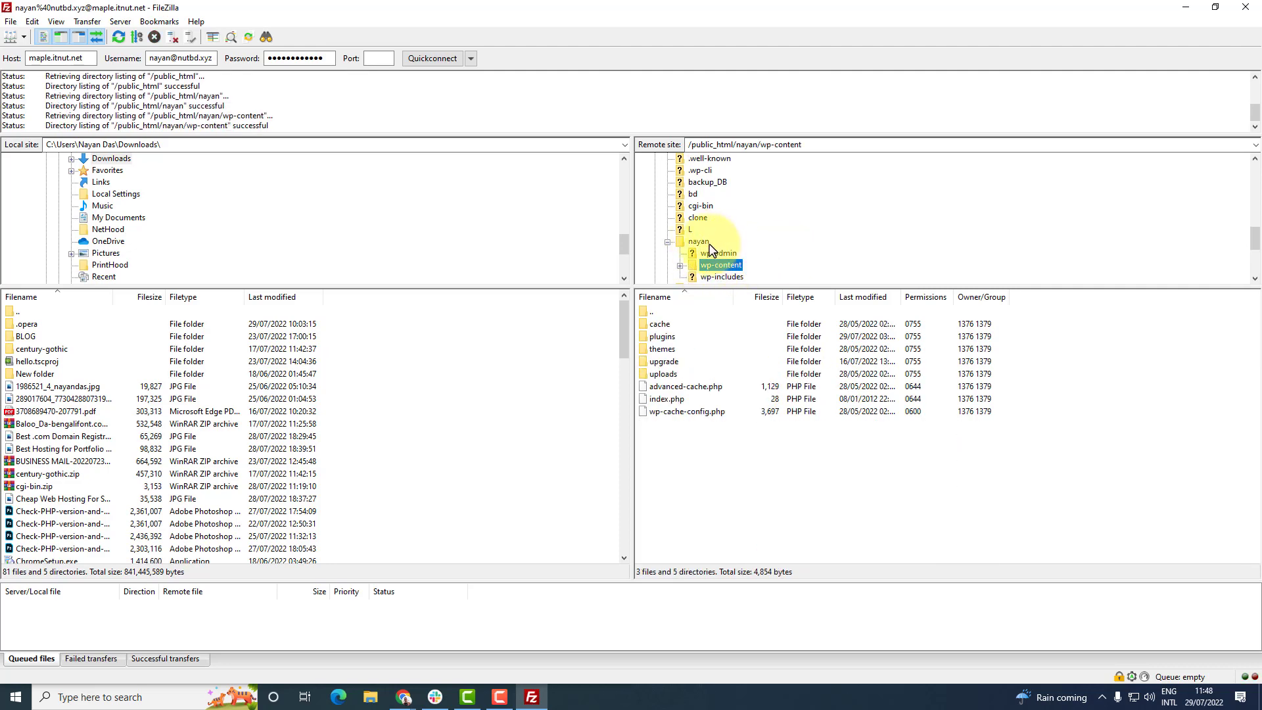
click(702, 244)
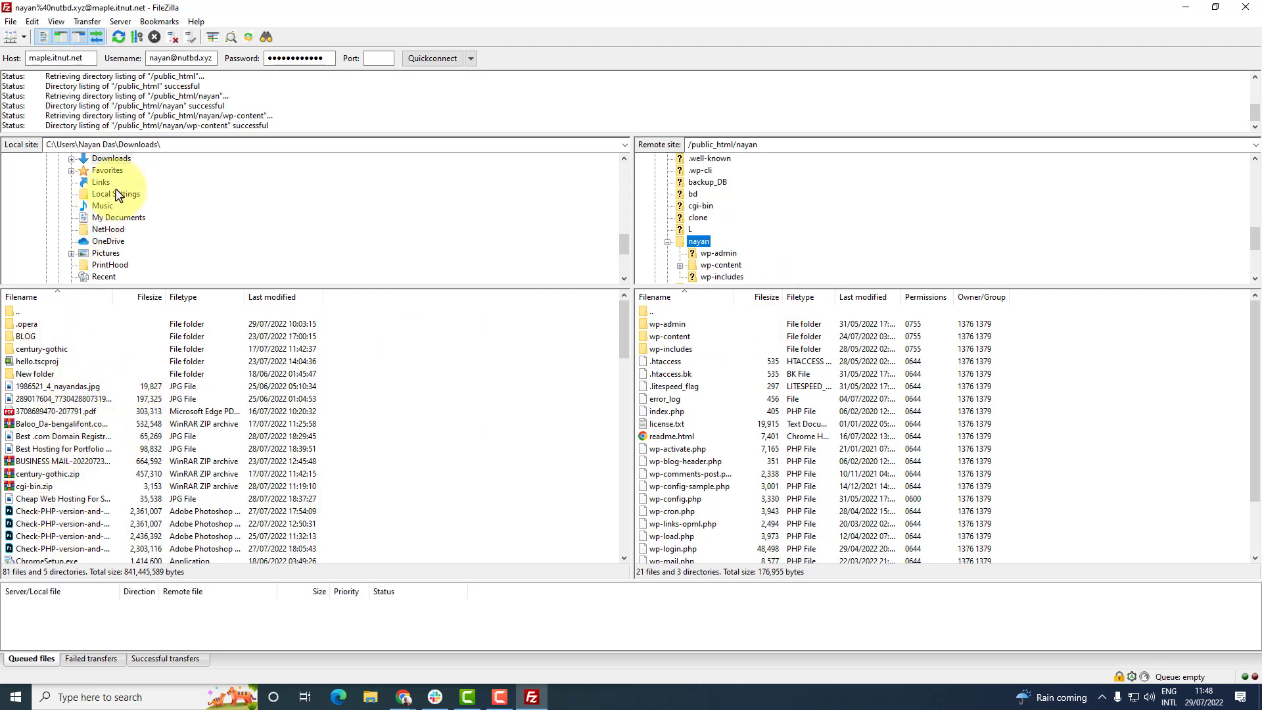
Browse the local NetHood and Local Settings folders and return to the local Downloads folder
scroll(125, 210, down, 3)
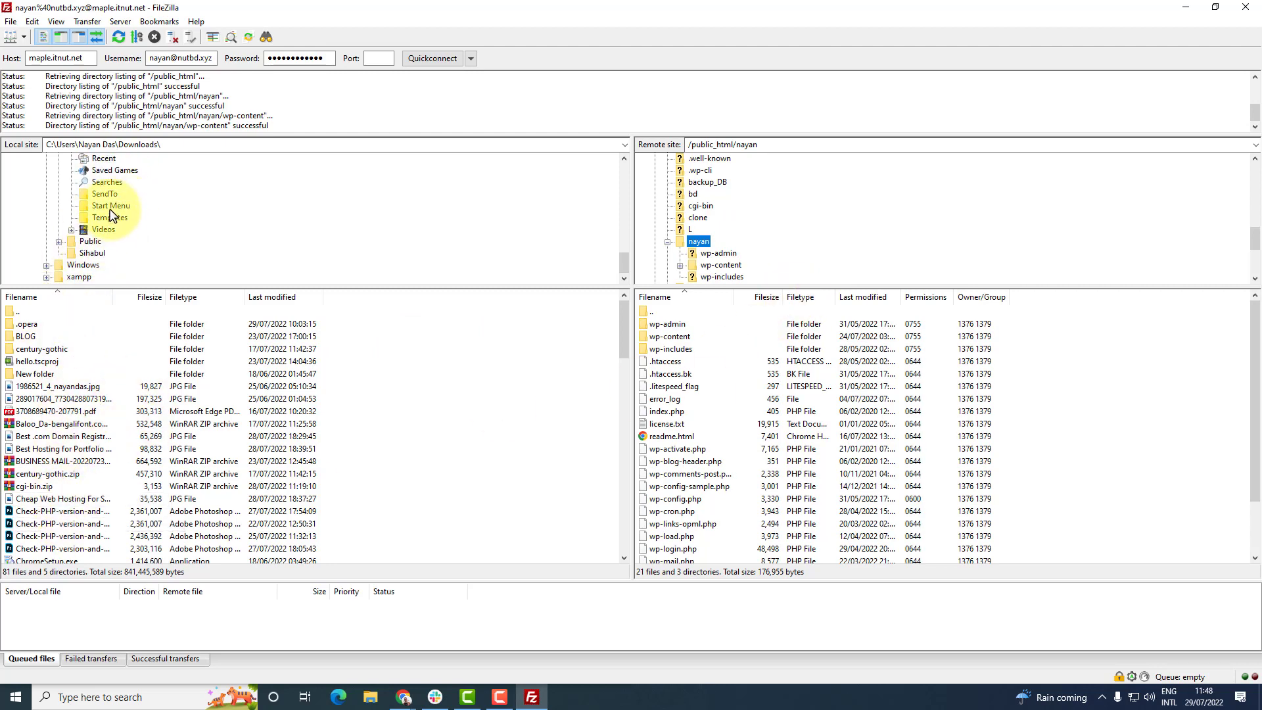
scroll(122, 237, up, 3)
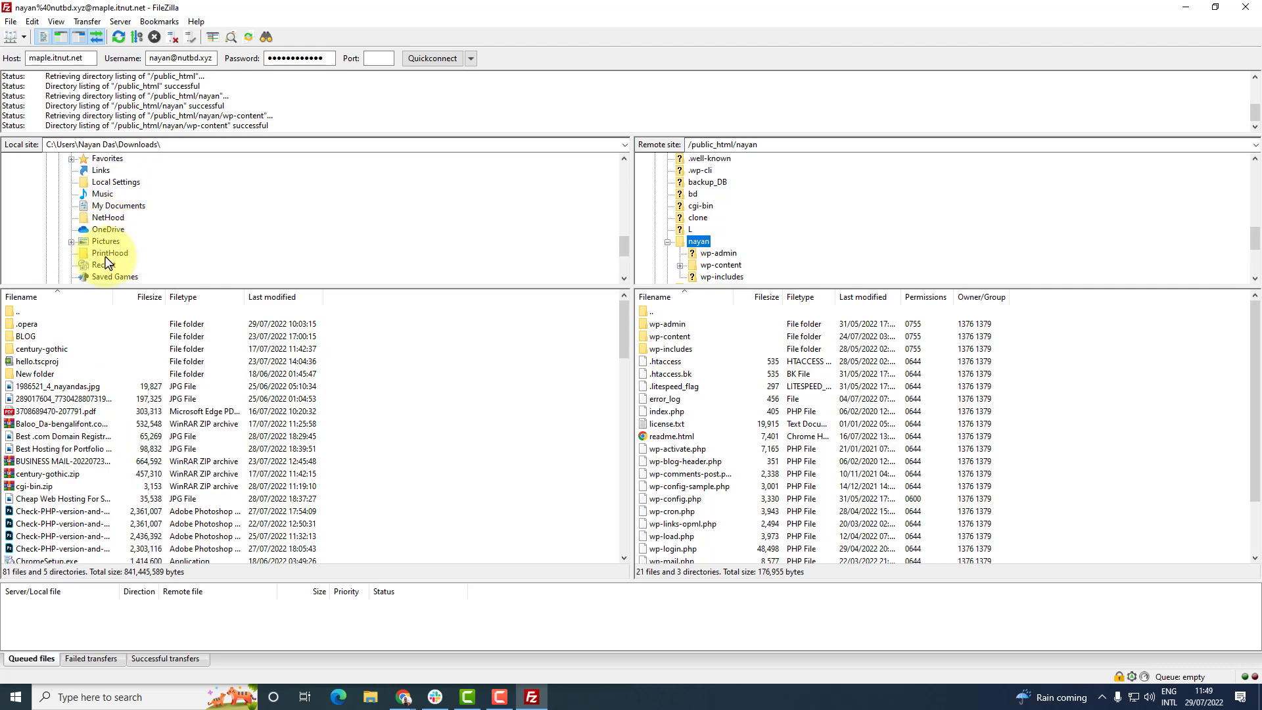
click(109, 219)
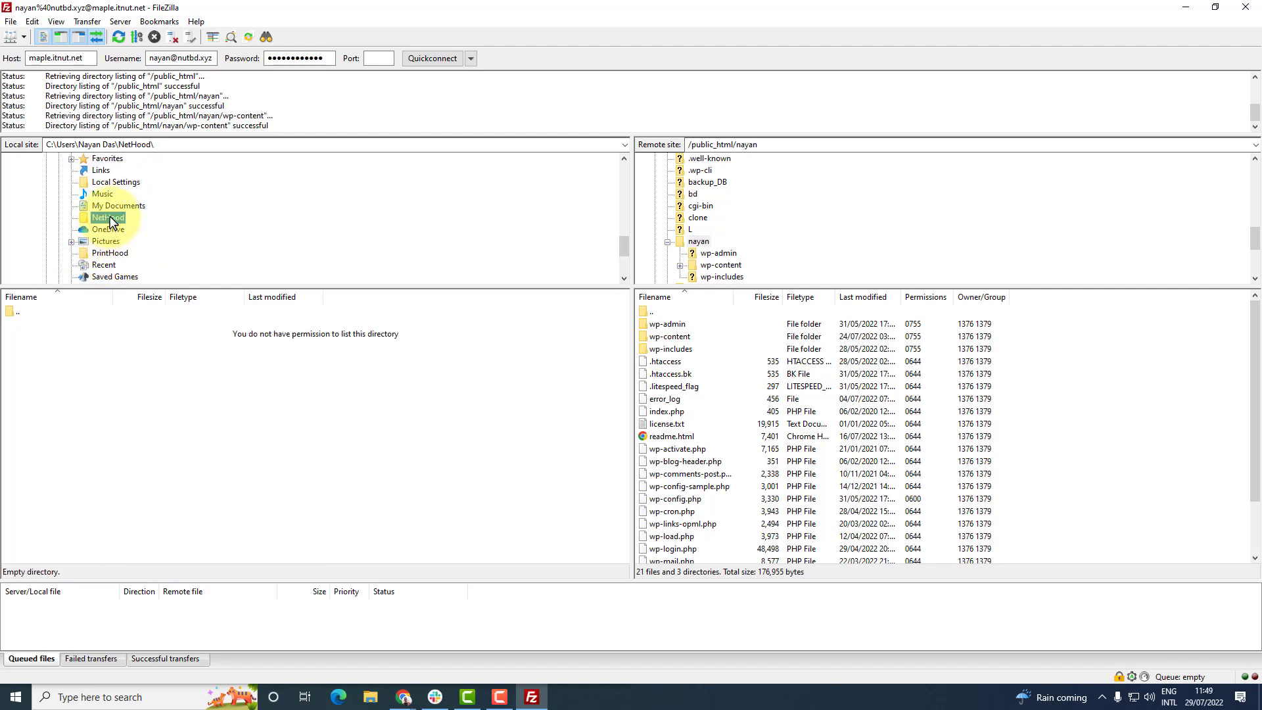
click(117, 183)
scroll(146, 227, up, 3)
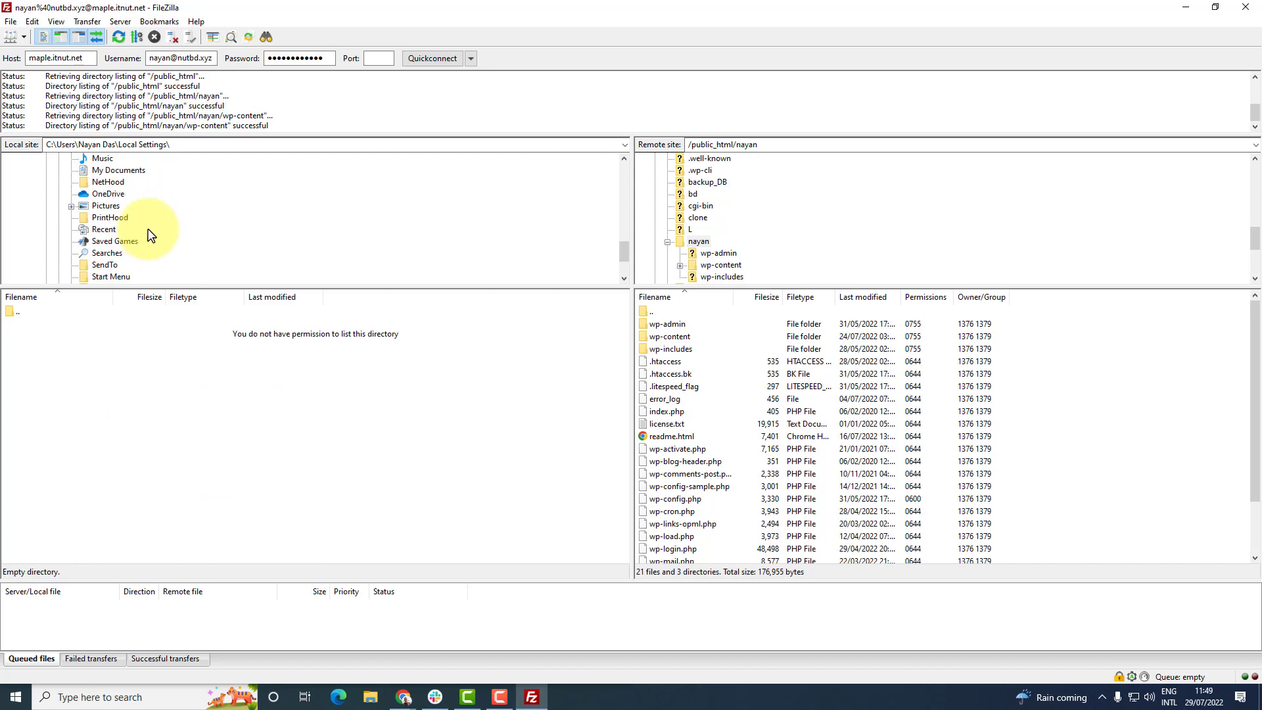
click(109, 253)
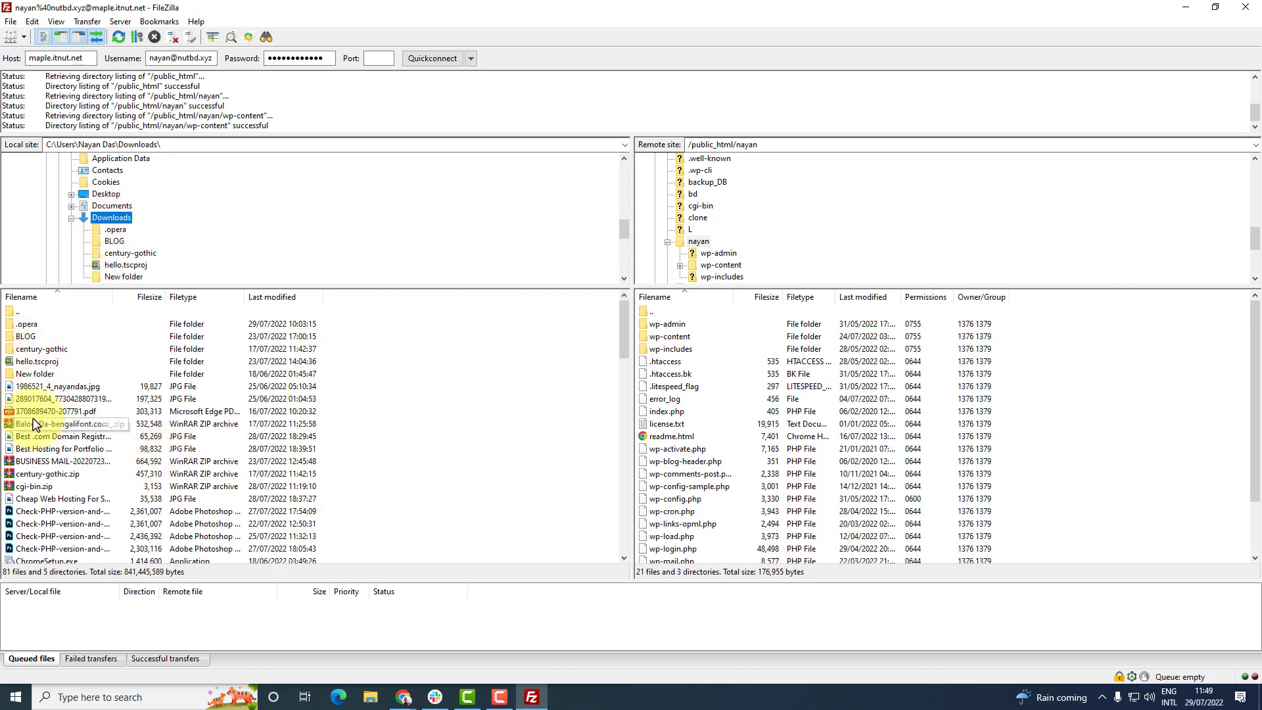
Upload the JPG whose name starts with 1986521_4 from local Downloads to the open public_html subfolder, then upload it again, overwriting the remote copy
click(41, 386)
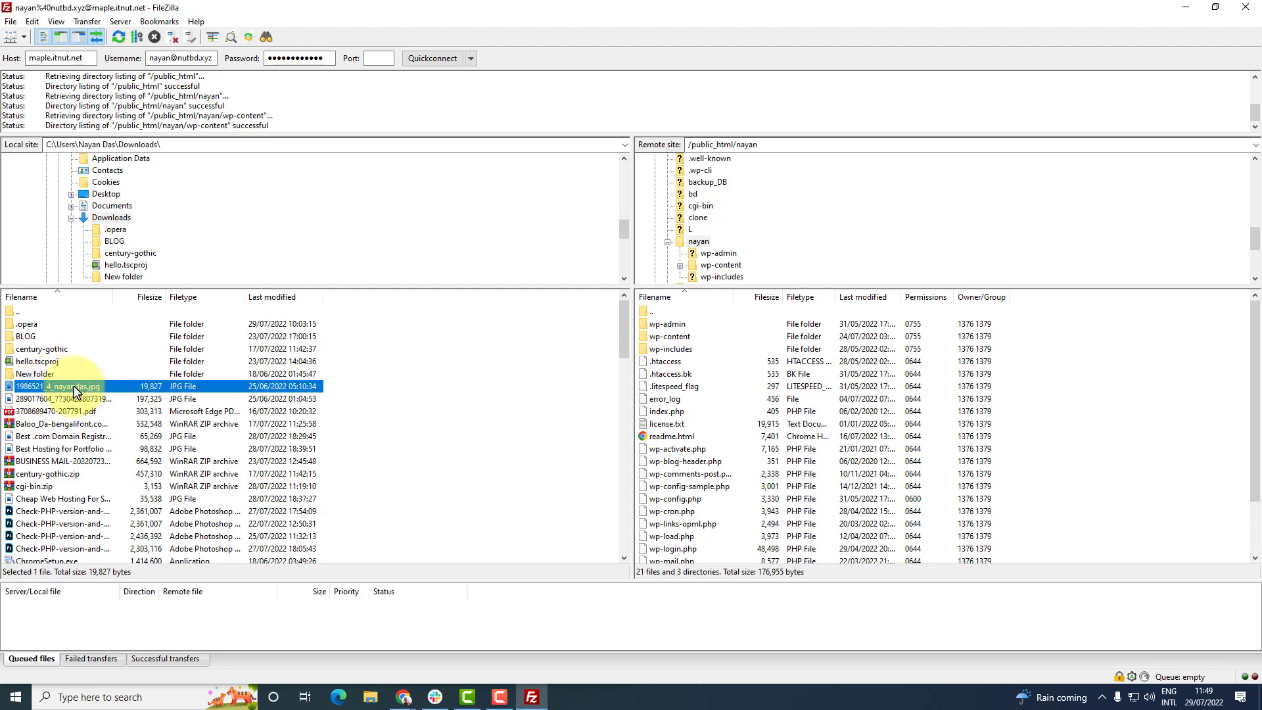
right_click(73, 386)
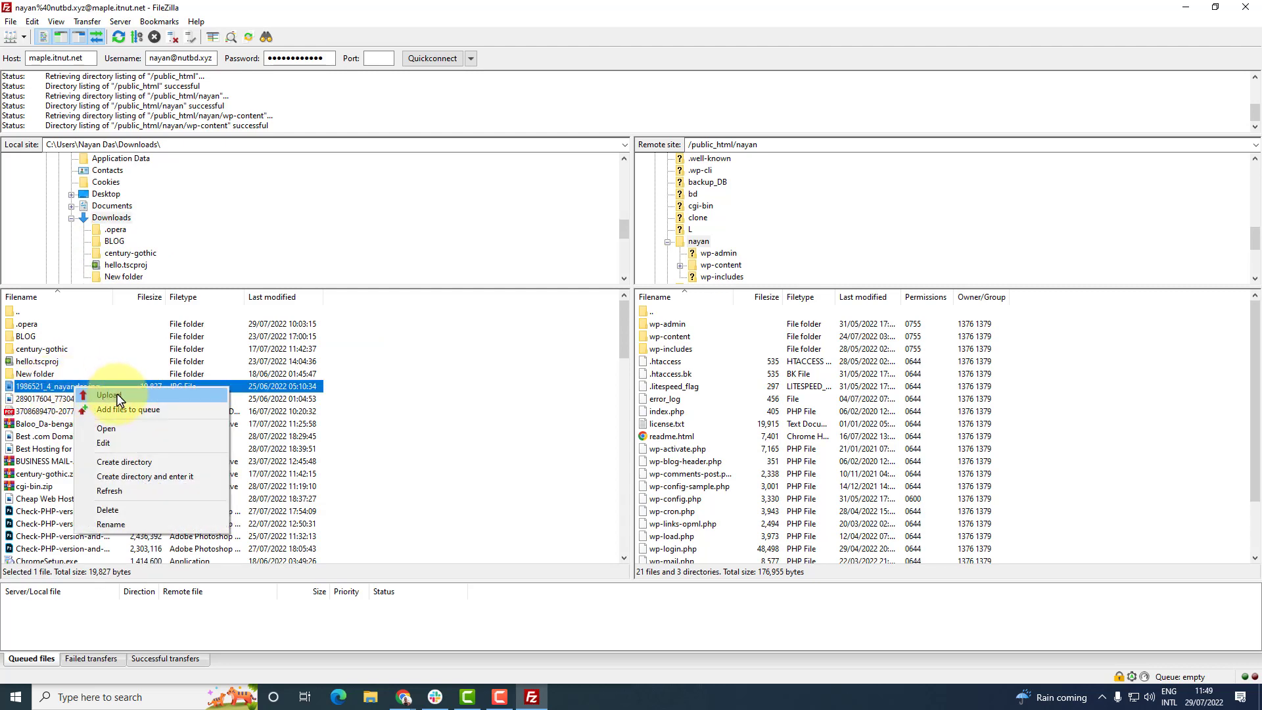
click(53, 387)
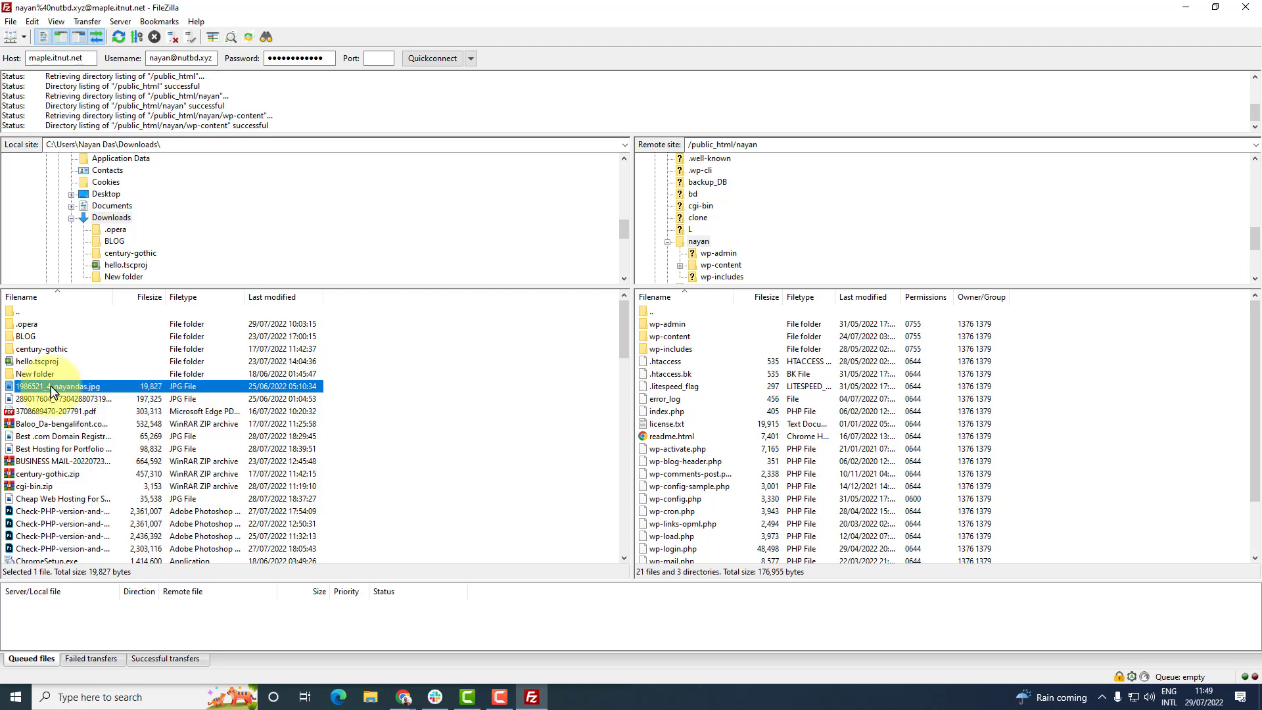
click(168, 397)
mouse_move(88, 388)
mouse_down()
mouse_move(800, 407)
mouse_move(76, 376)
mouse_move(90, 391)
mouse_up()
double_click(87, 388)
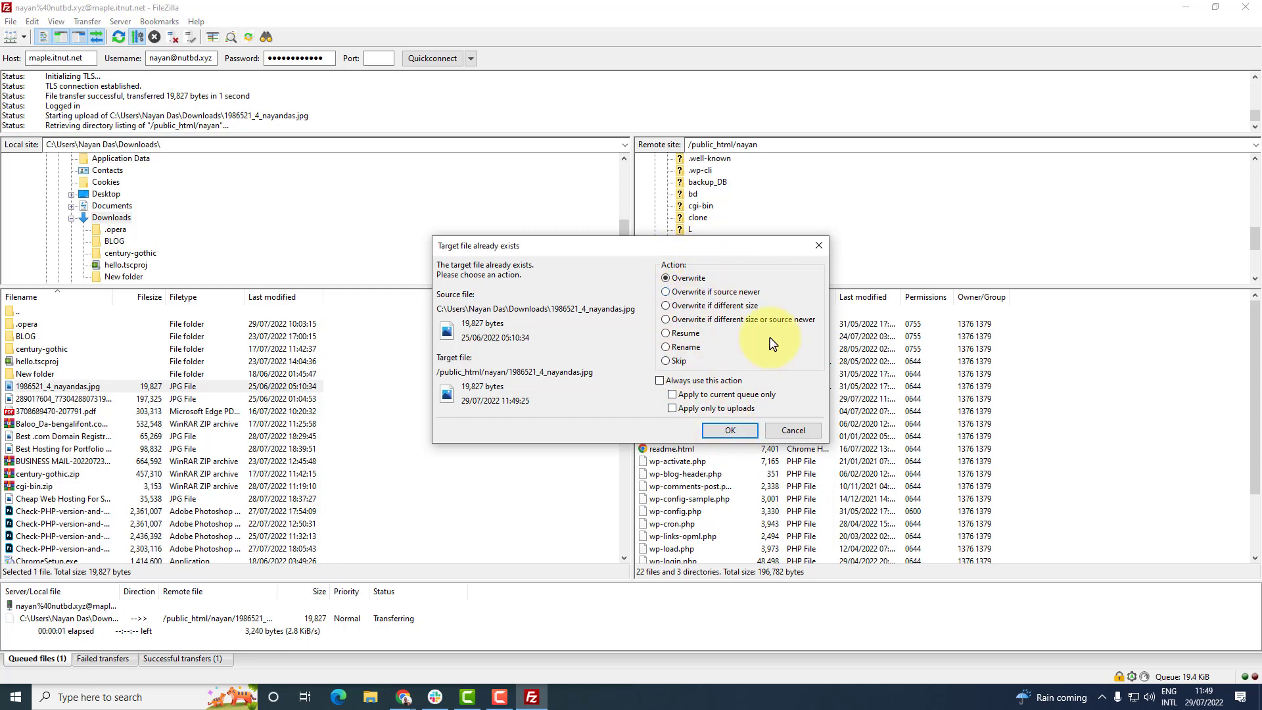
click(730, 429)
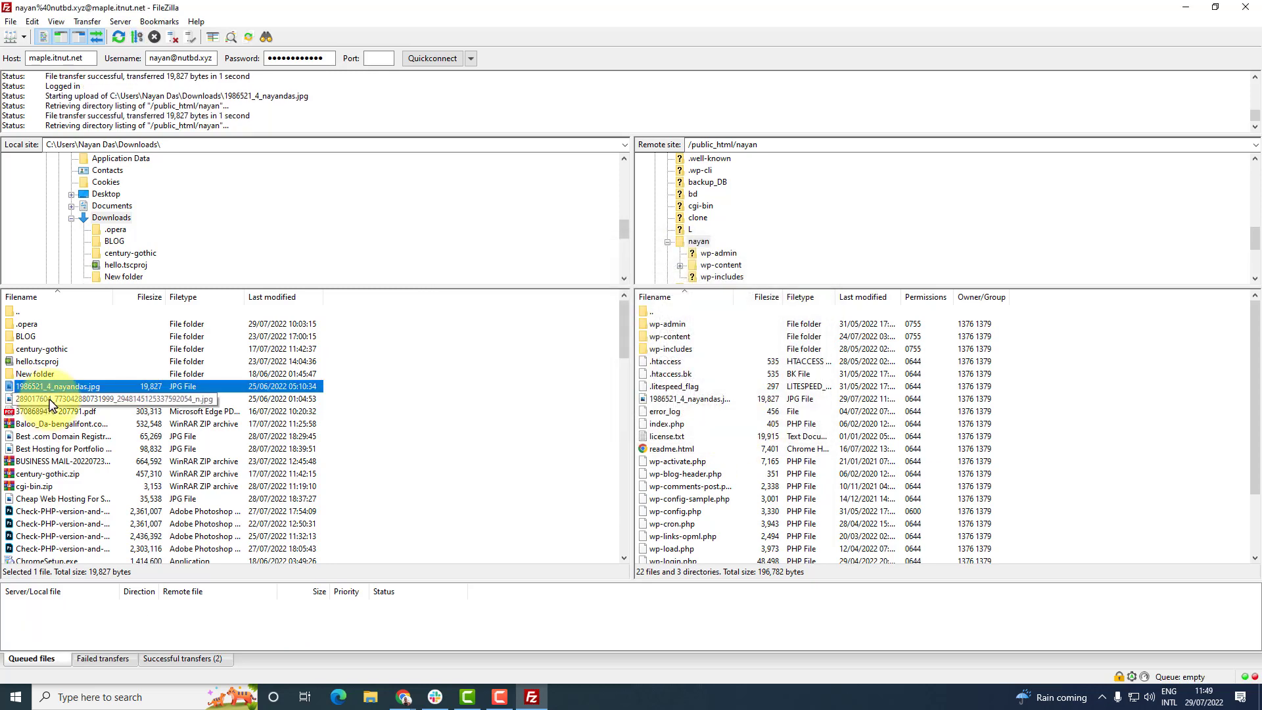
Upload the JPG whose name starts with 289017604 from the local Downloads folder to the open public_html subfolder
click(52, 399)
right_click(60, 398)
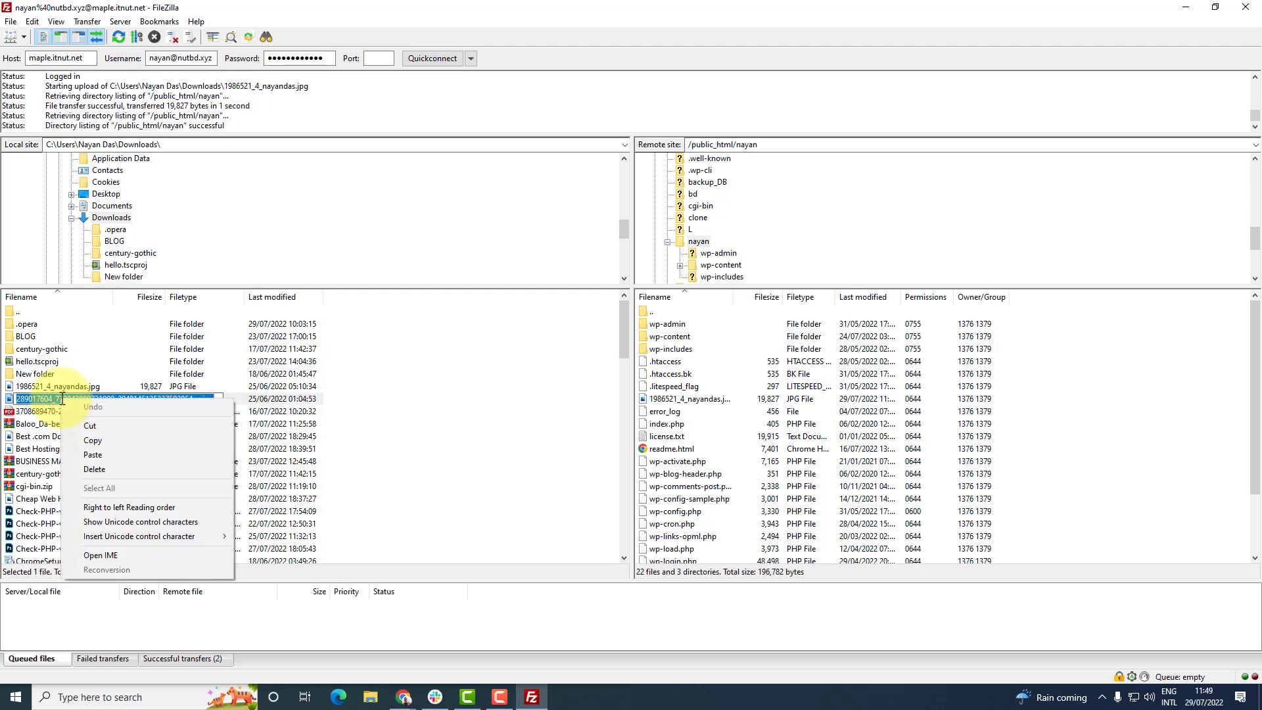
click(103, 397)
right_click(80, 404)
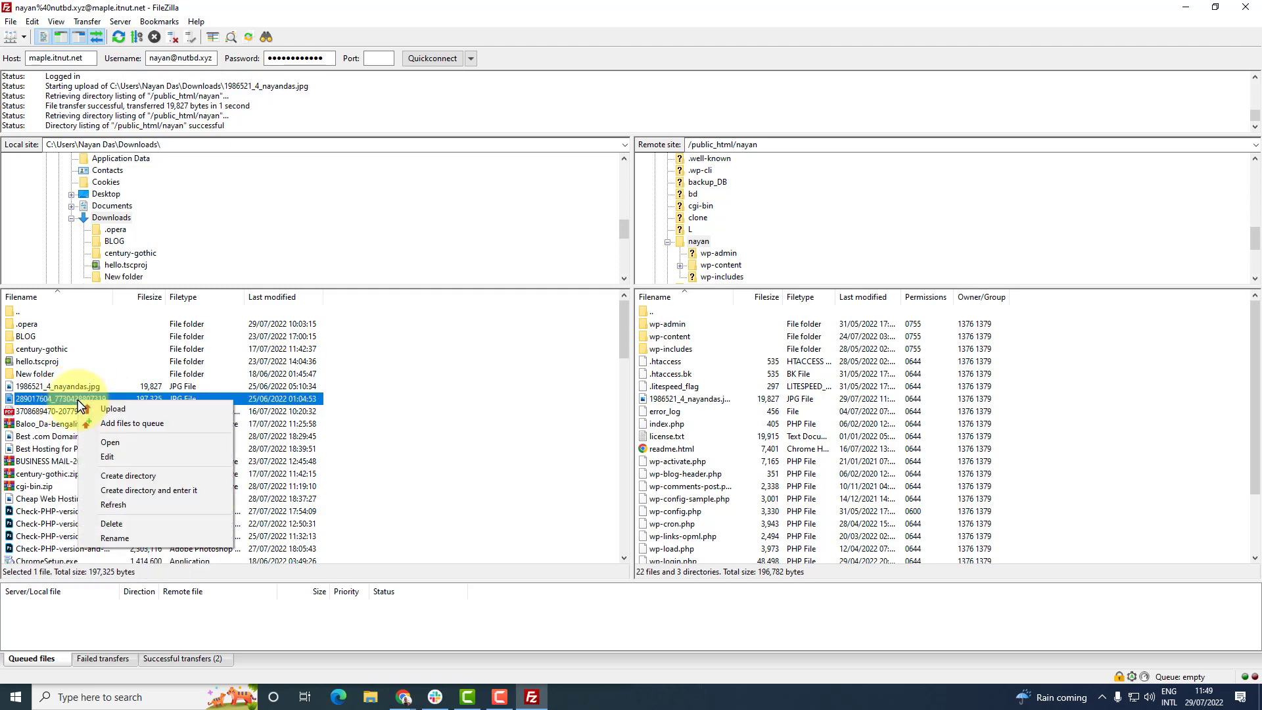
click(116, 409)
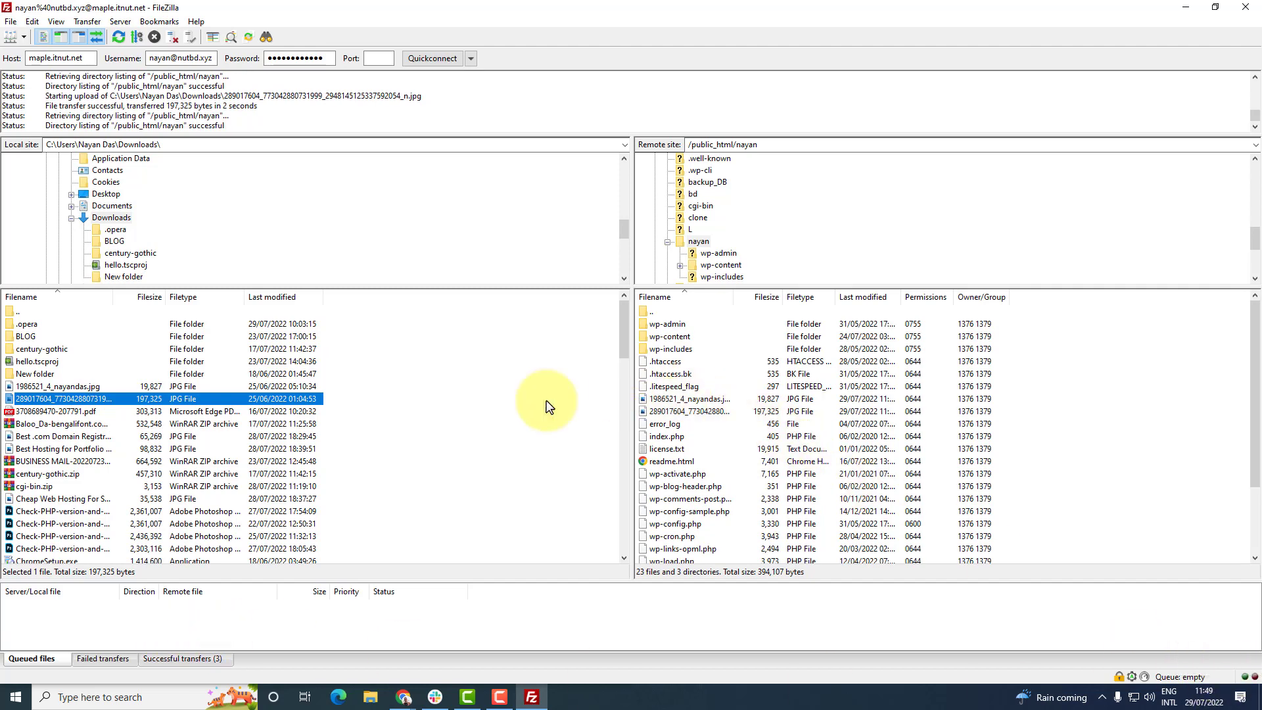
Download the remote JPG whose name starts with 1986521_4 to the local Downloads folder, overwriting the local copy
click(710, 414)
click(731, 399)
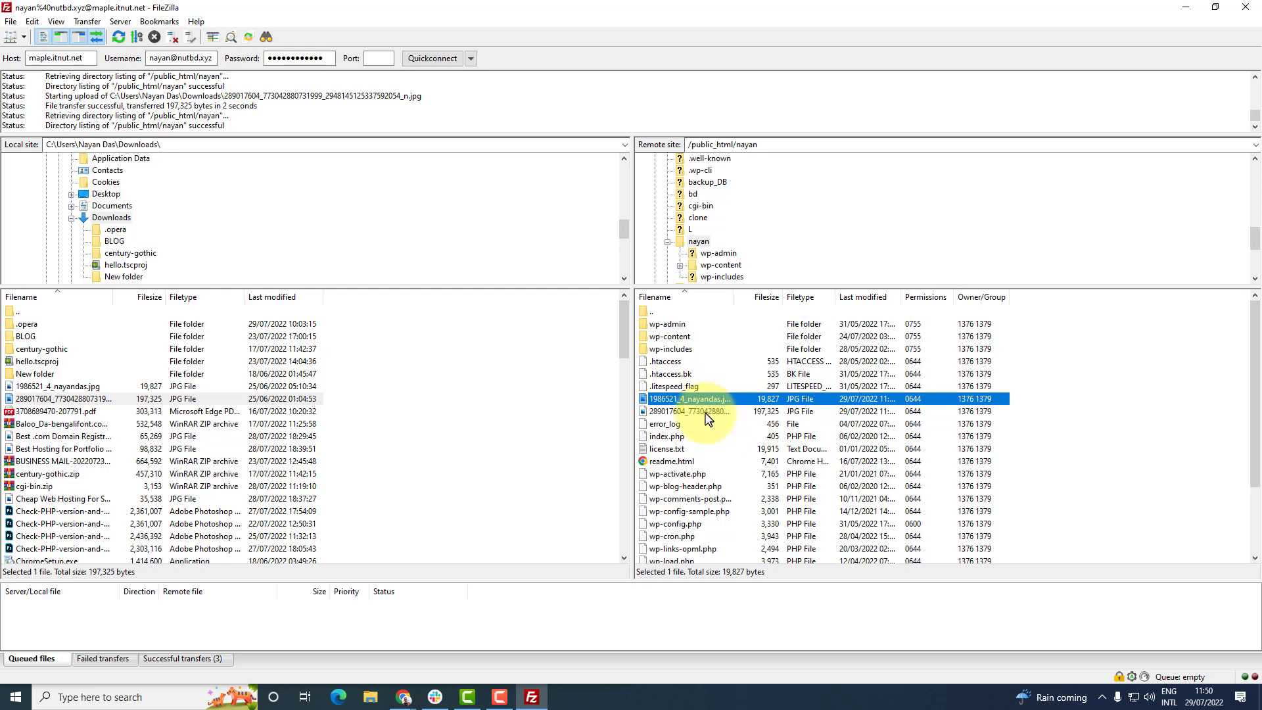
right_click(702, 399)
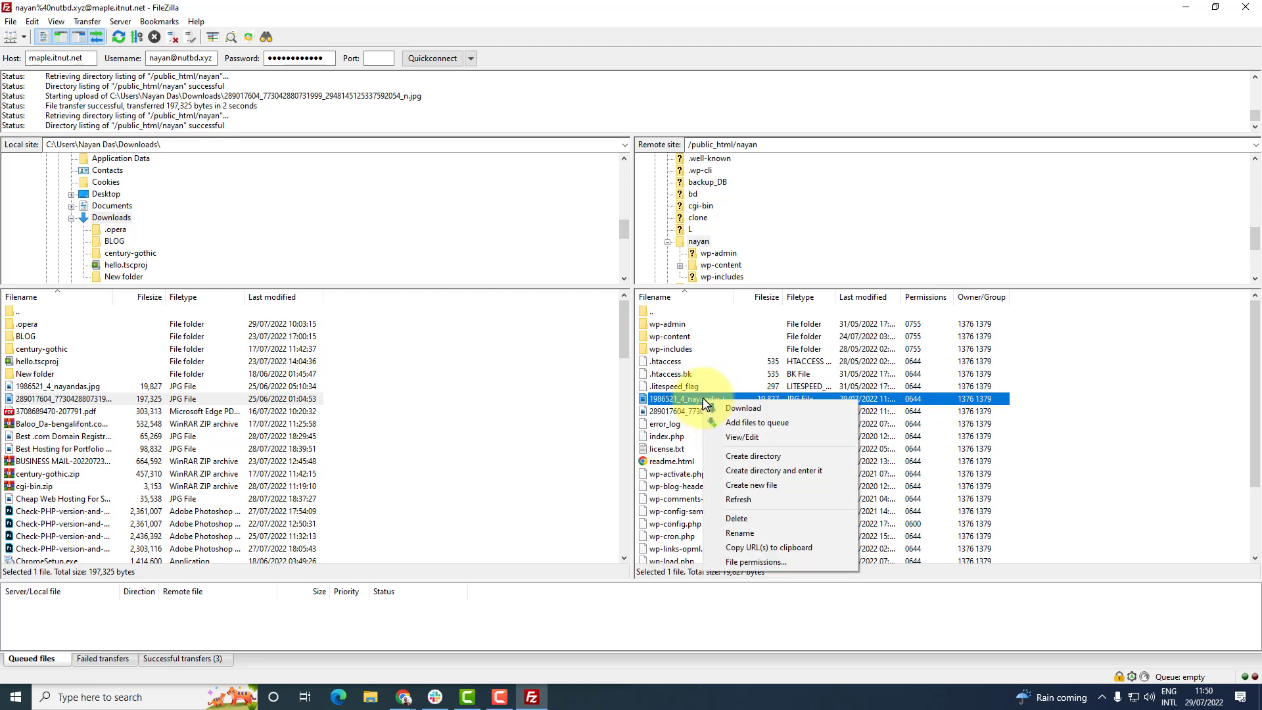
click(747, 411)
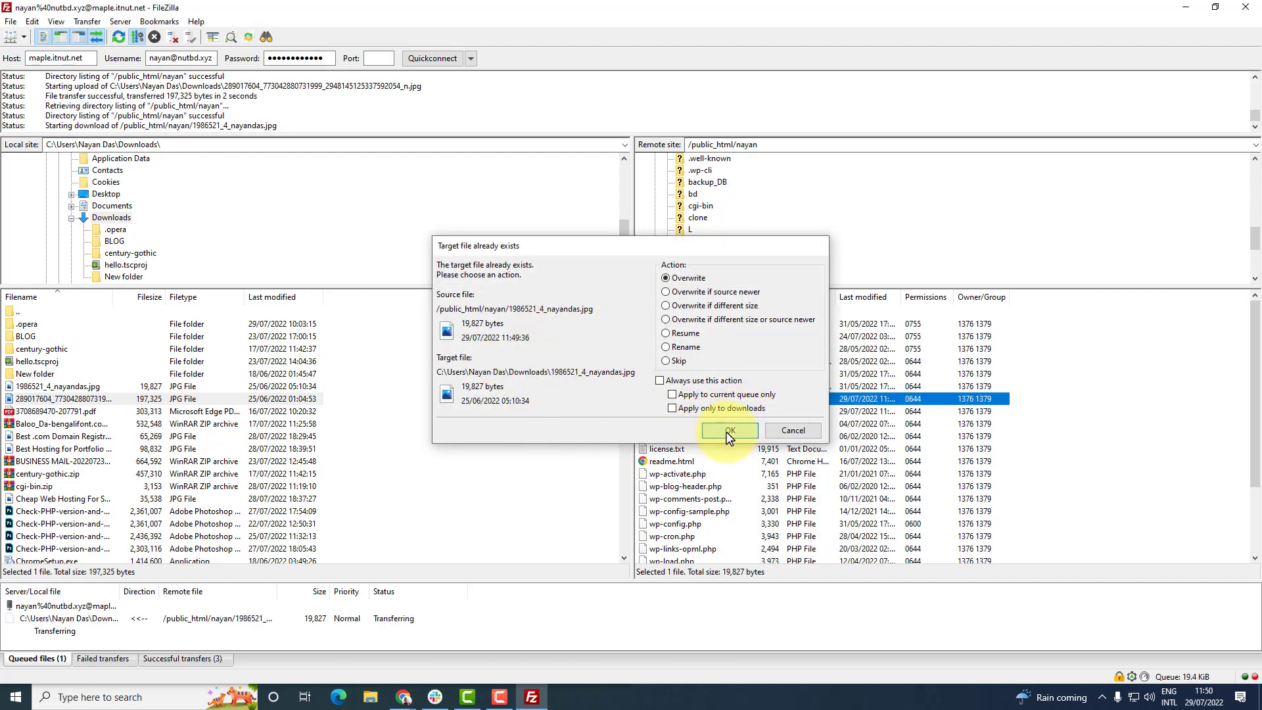
click(730, 429)
Download index.php from the open public_html subfolder to the local Downloads folder
click(670, 439)
right_click(681, 442)
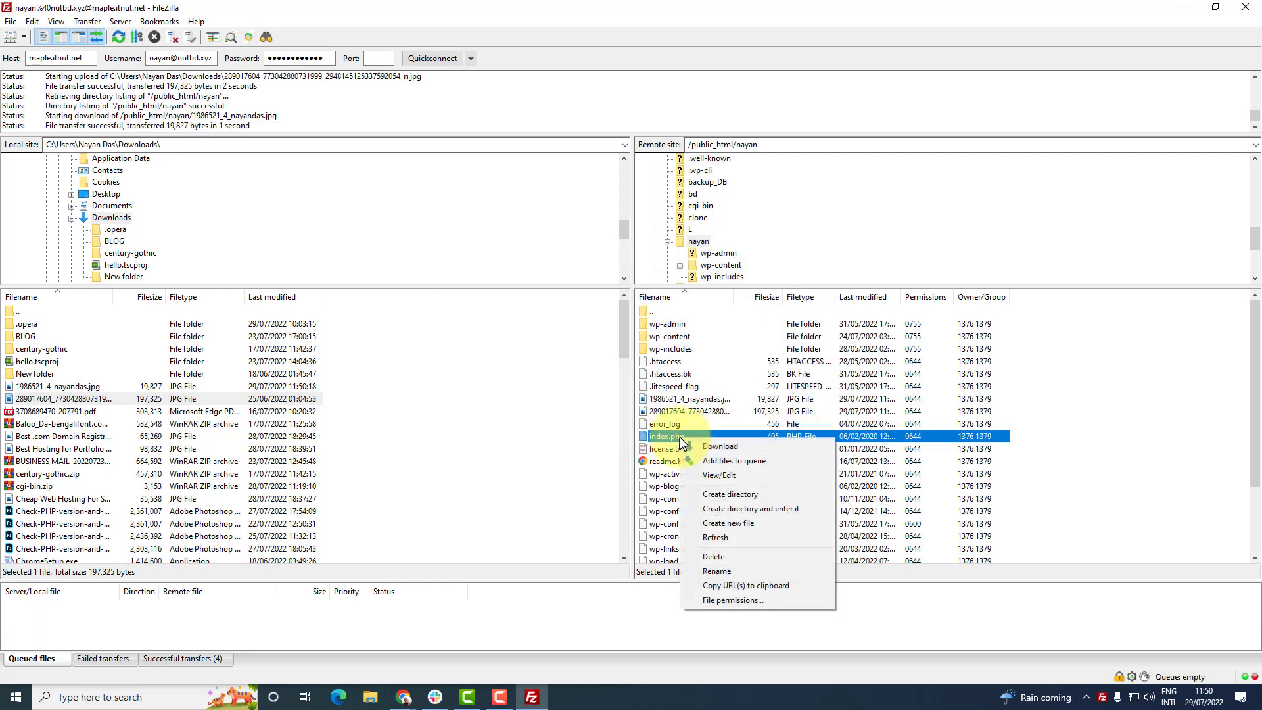
click(728, 448)
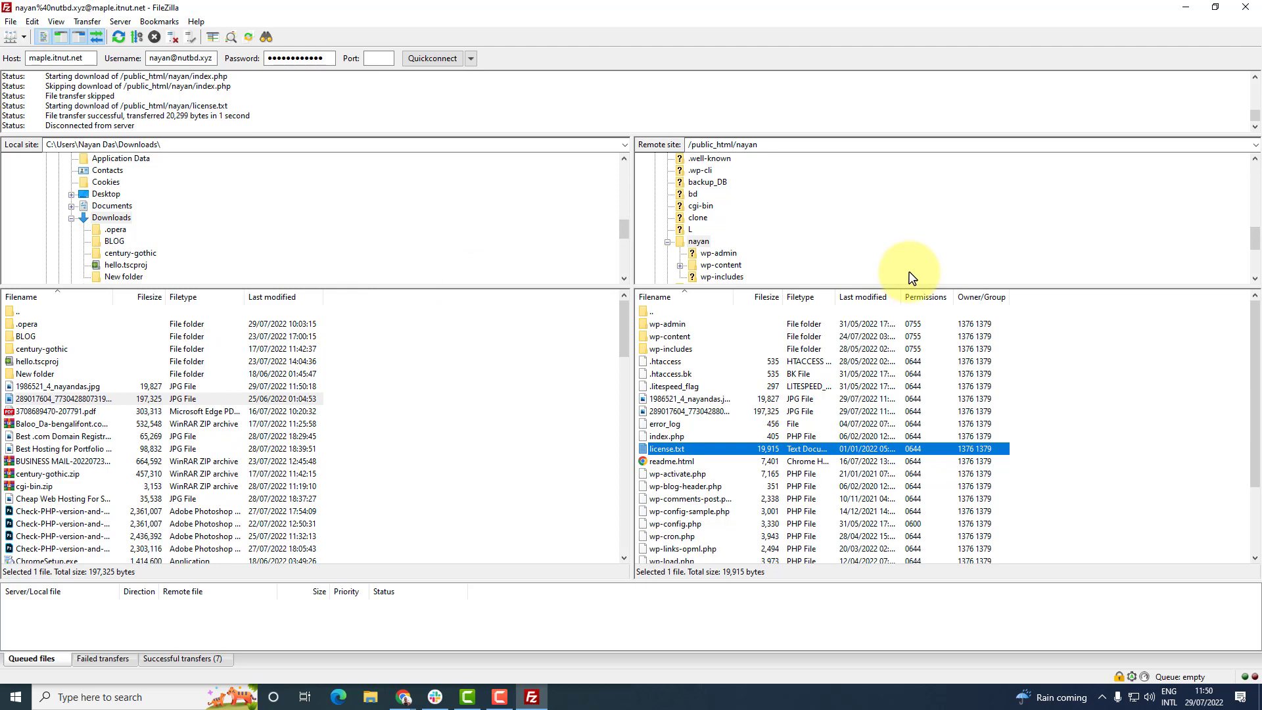
right_click(681, 437)
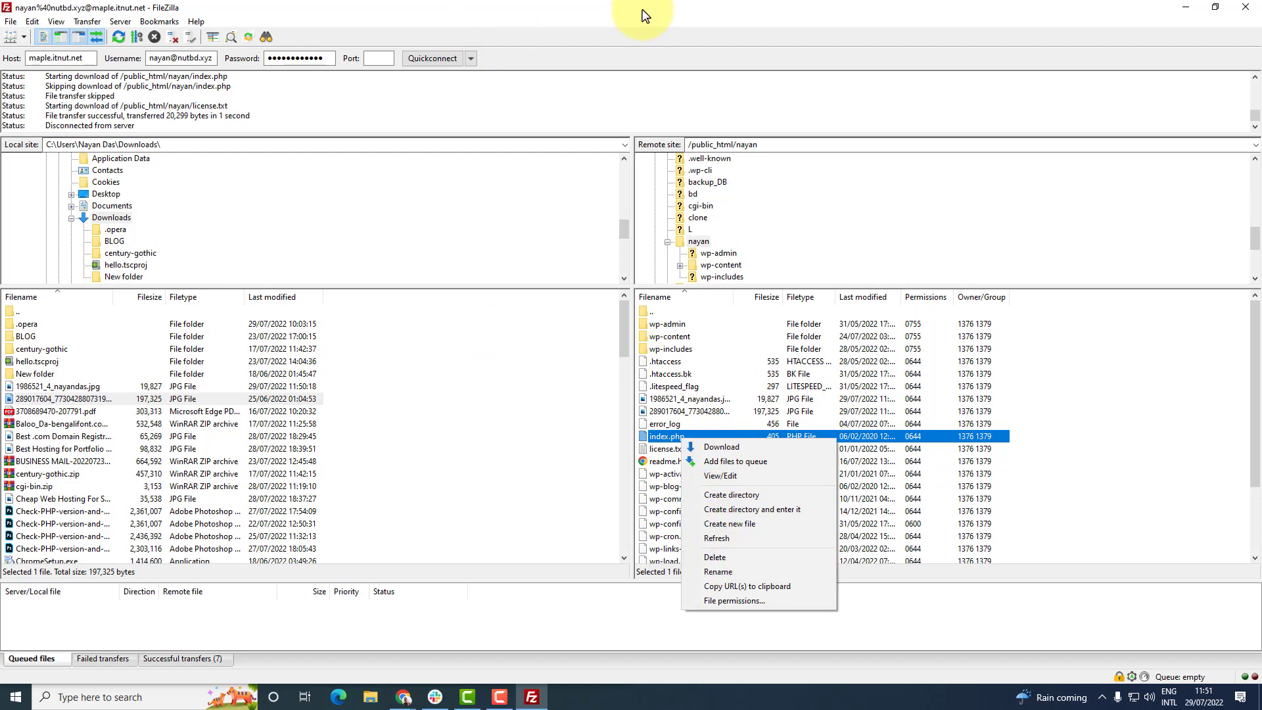
Restore the FileZilla window to a smaller size, switch to the Chrome window, maximize it and show the IT Nut Hosting homepage
click(1215, 7)
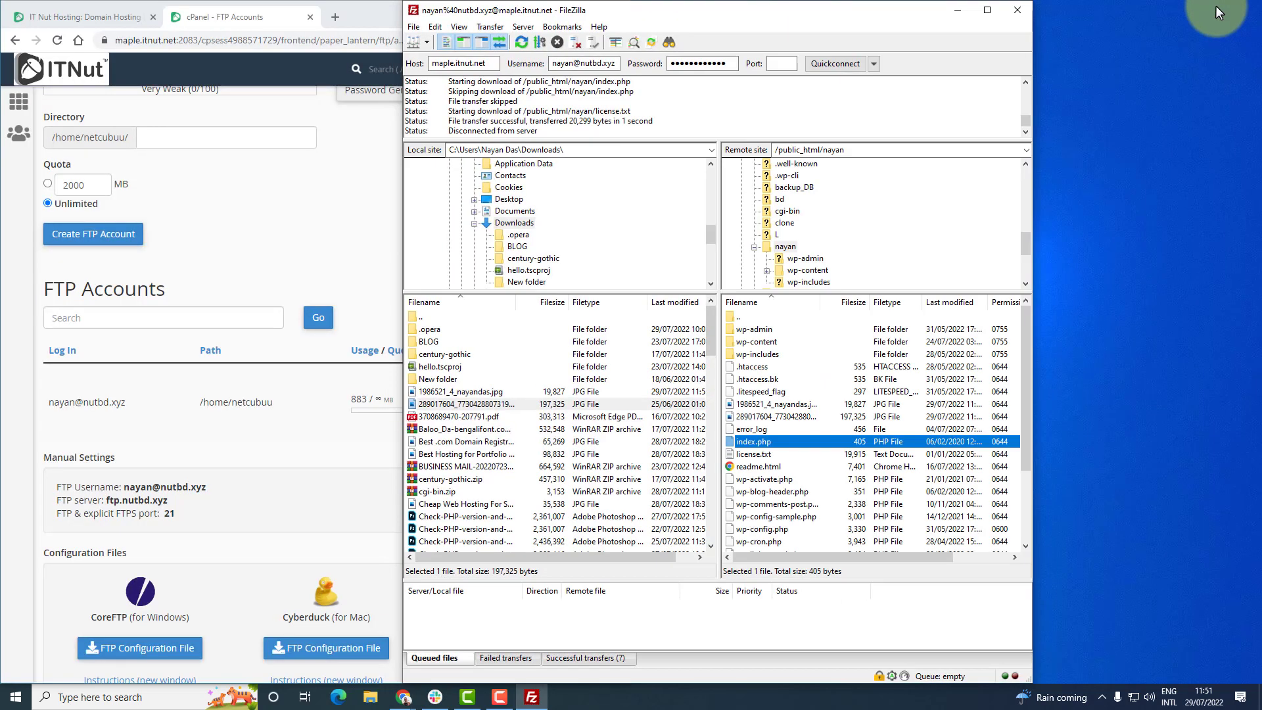
click(380, 25)
drag(382, 24, 358, 26)
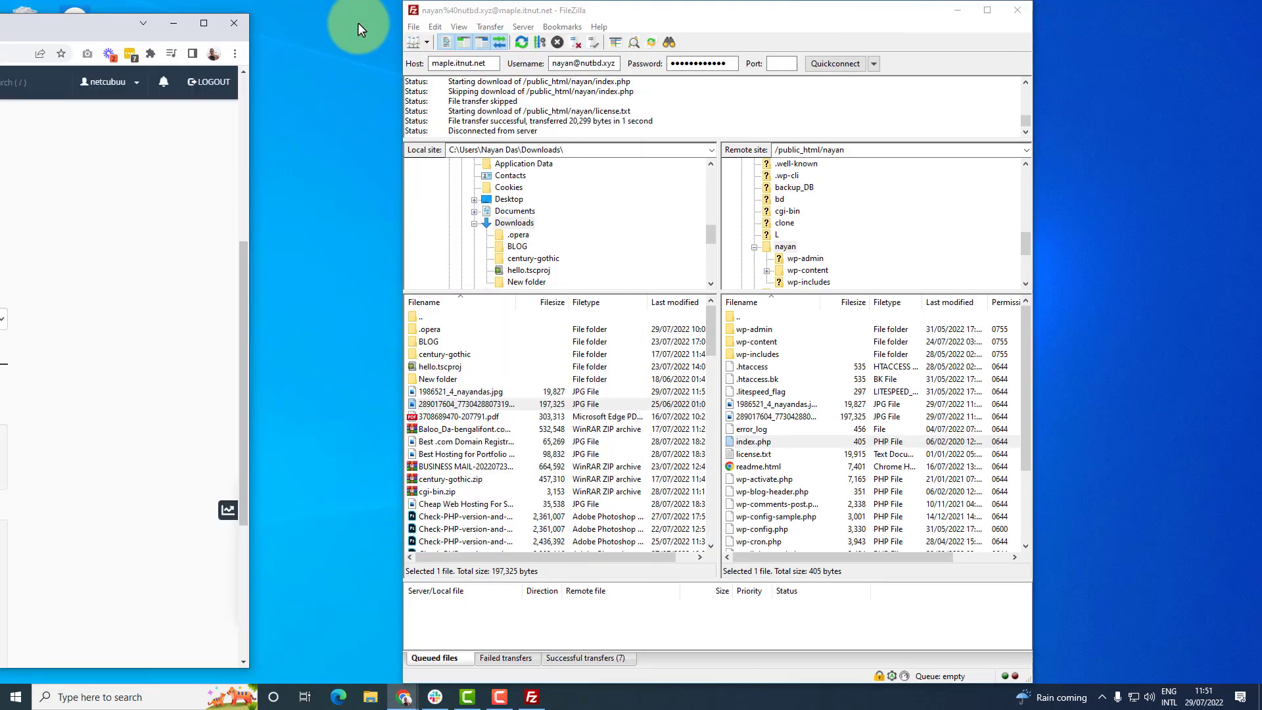
click(207, 27)
click(96, 22)
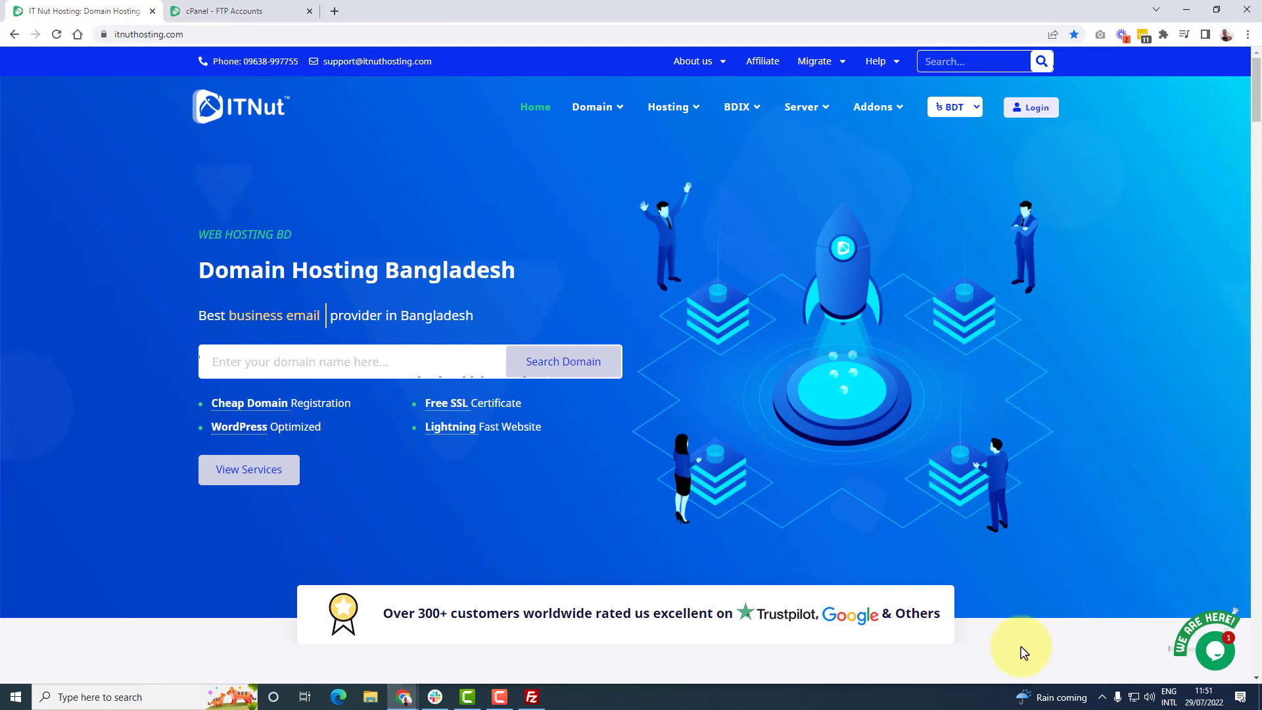